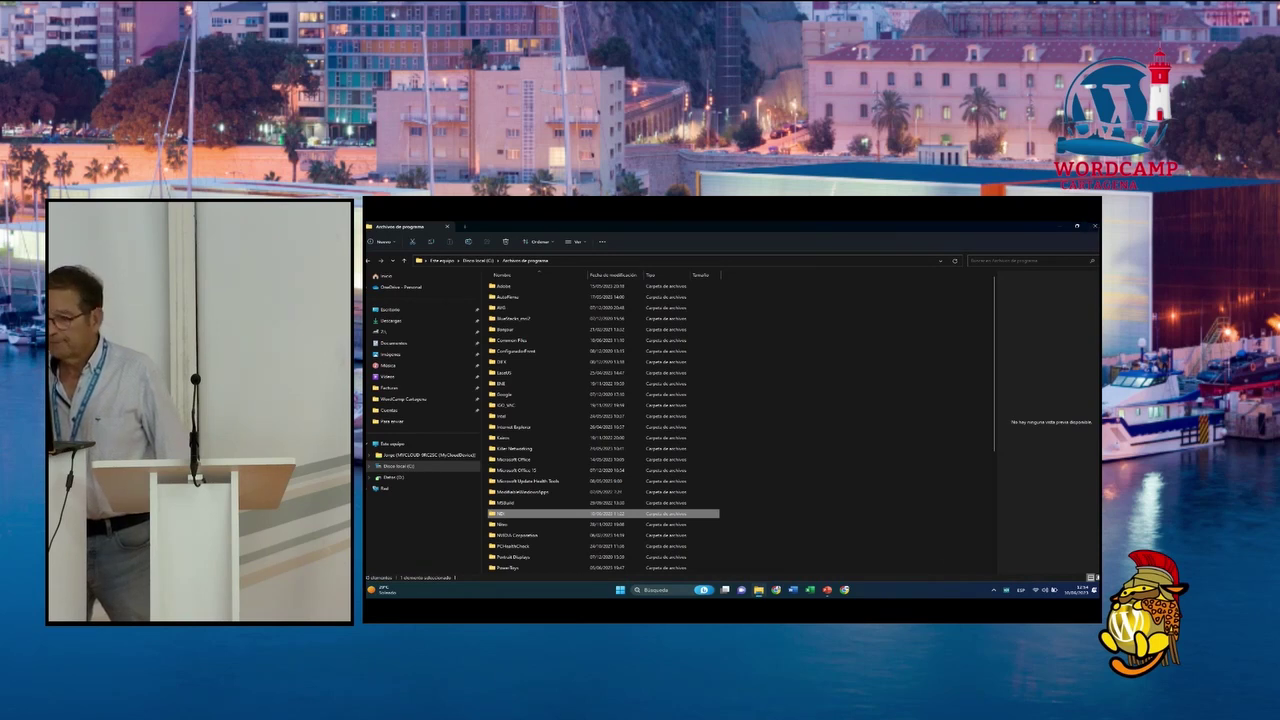
- Close the file browser, launch the Local application and start the marketplace3 site
{"action": "left_click", "coordinate": [1094, 226]}
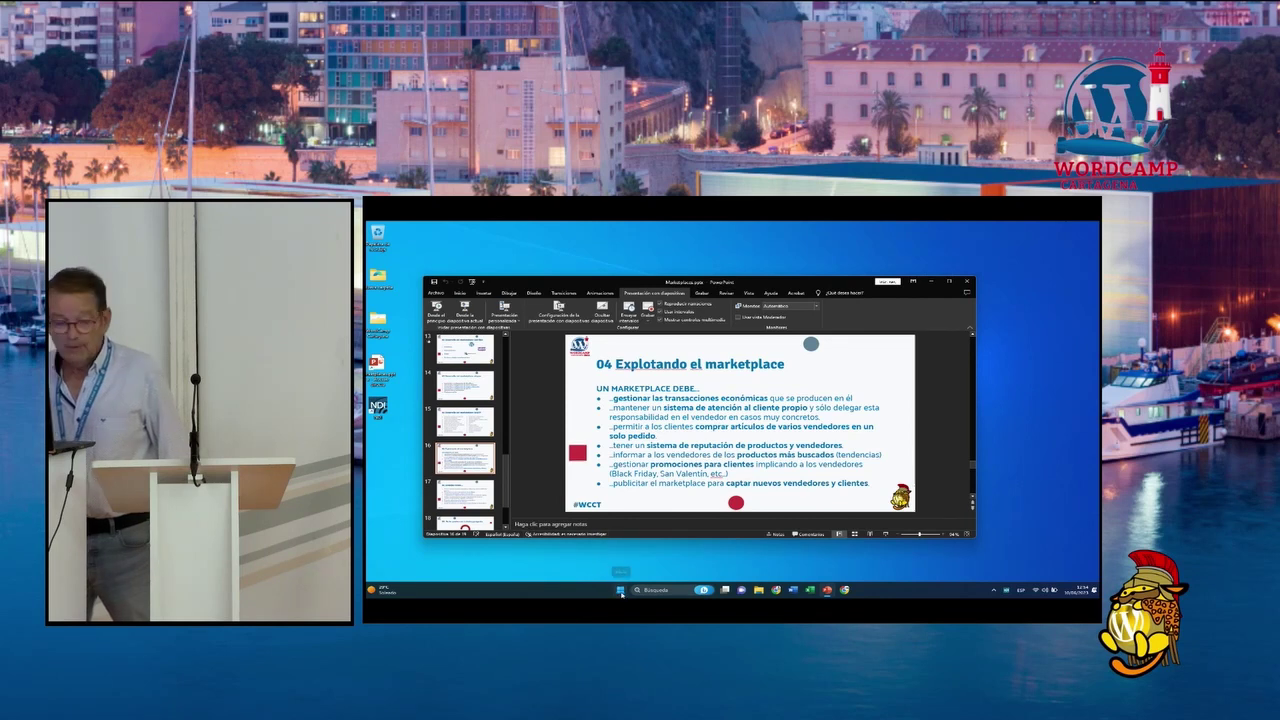
{"action": "left_click", "coordinate": [620, 590]}
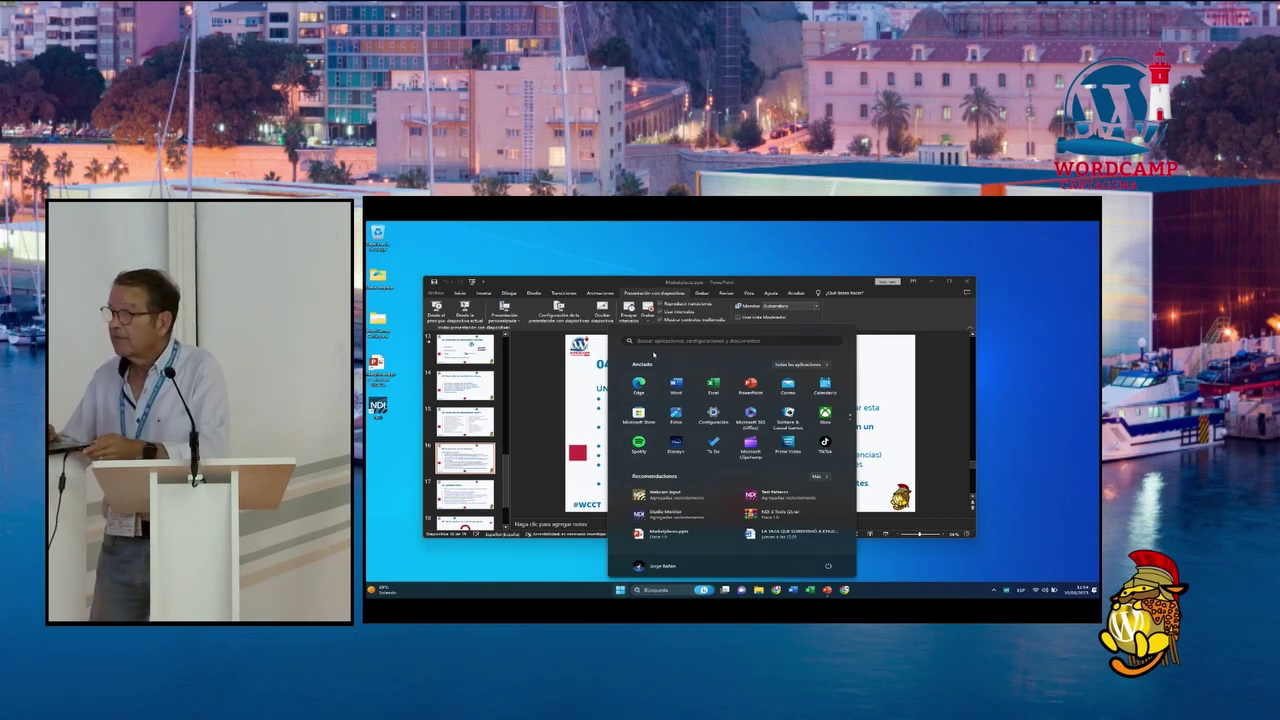
{"action": "left_click", "coordinate": [650, 341]}
{"action": "type", "text": "local"}
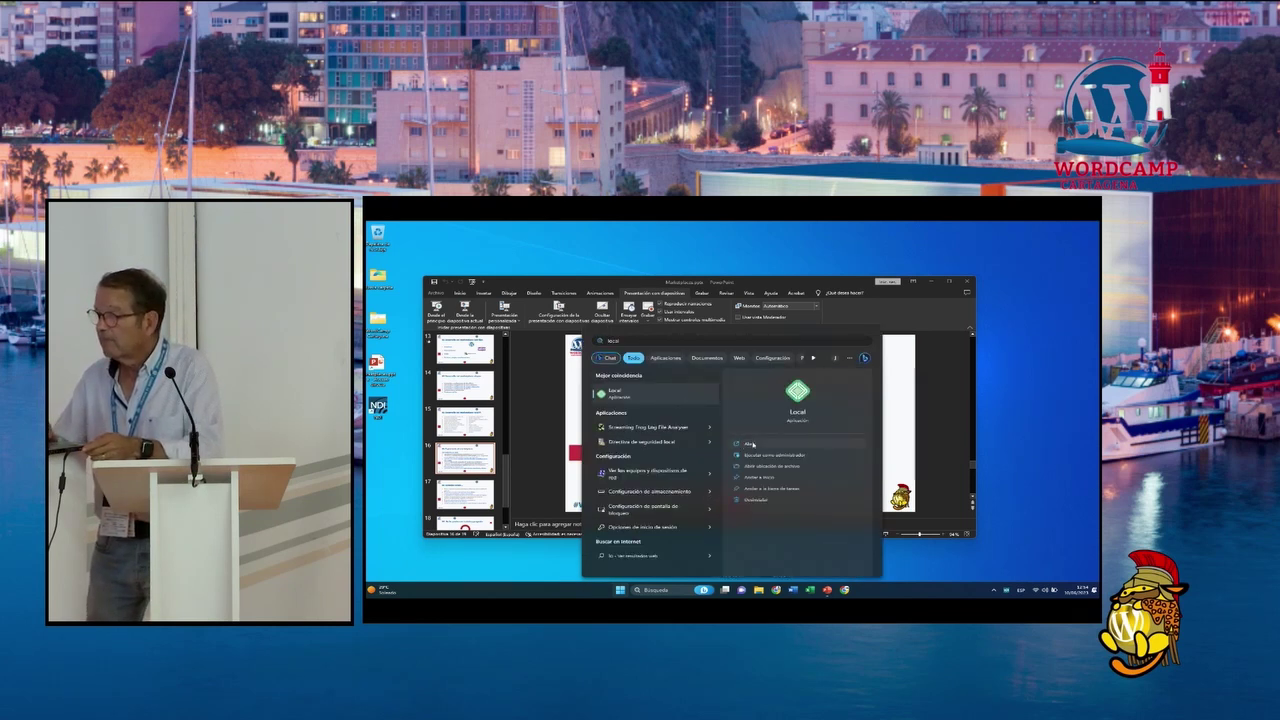
{"action": "left_click", "coordinate": [753, 443]}
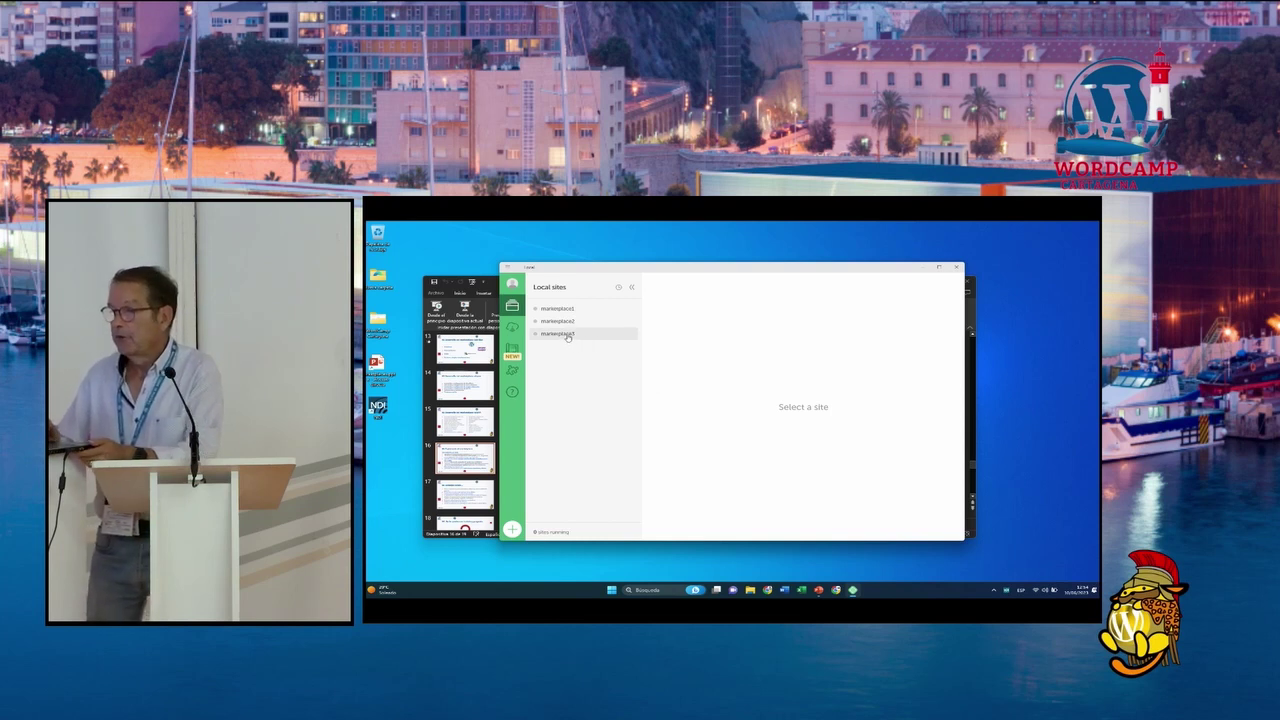
{"action": "left_click", "coordinate": [558, 334]}
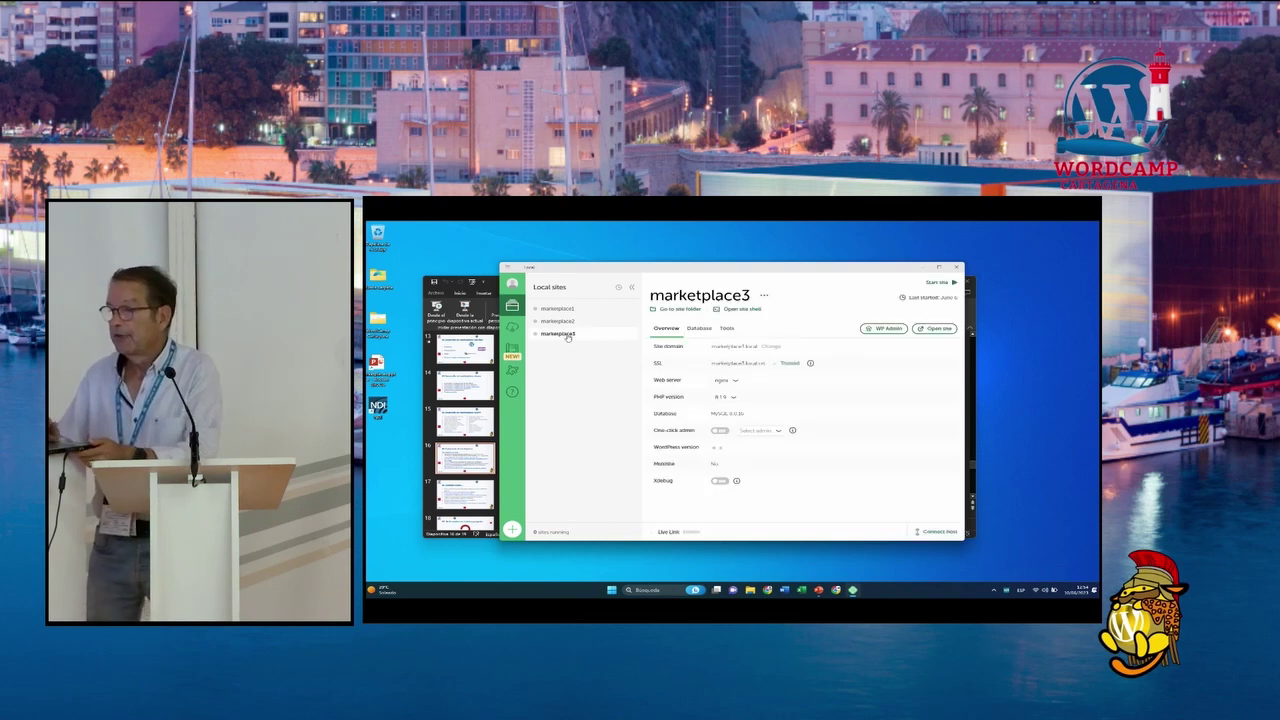
{"action": "left_click", "coordinate": [934, 283]}
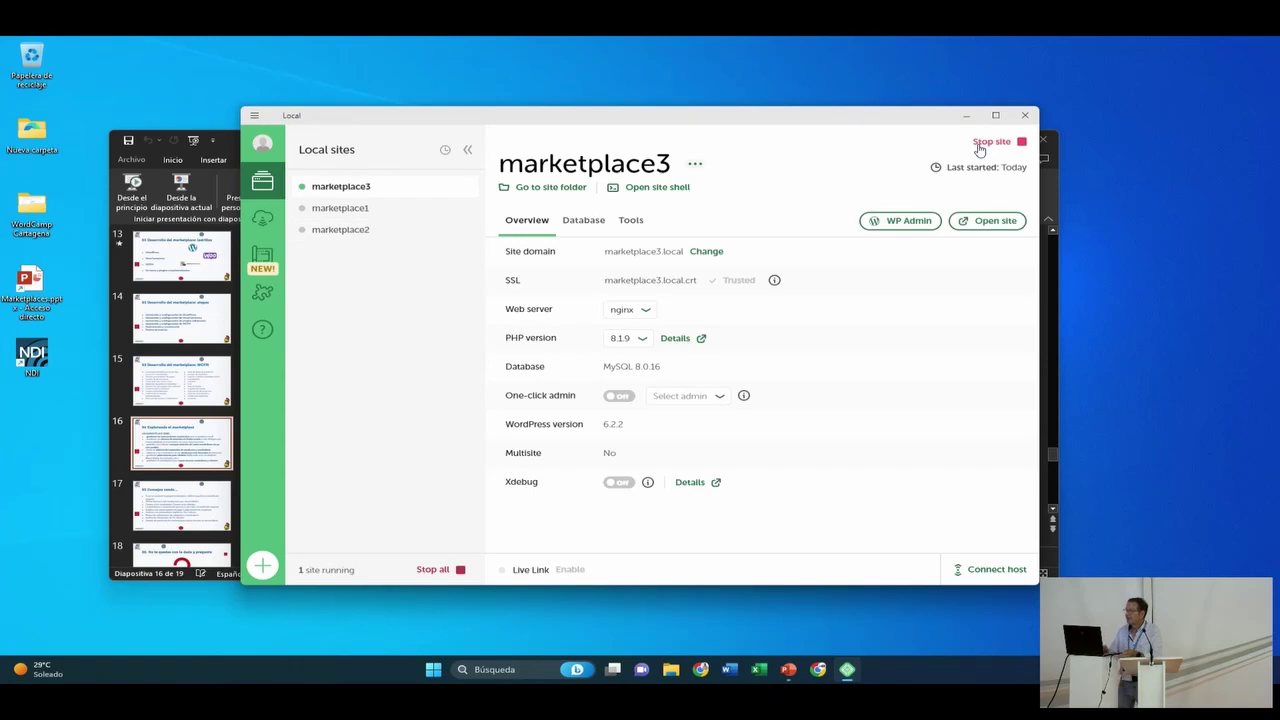
- Open marketplace3's WordPress admin in the browser, log in with the administrator account and dismiss the password check prompt
{"action": "left_click", "coordinate": [906, 222]}
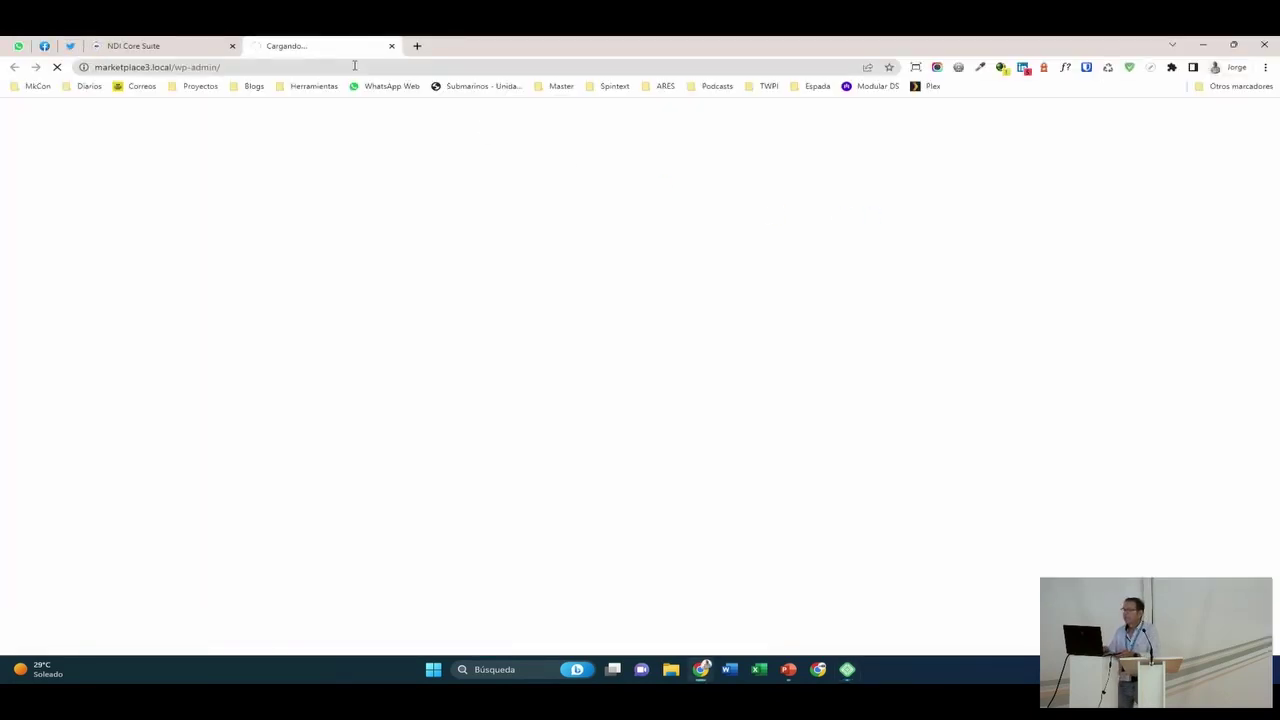
{"action": "left_click", "coordinate": [233, 46]}
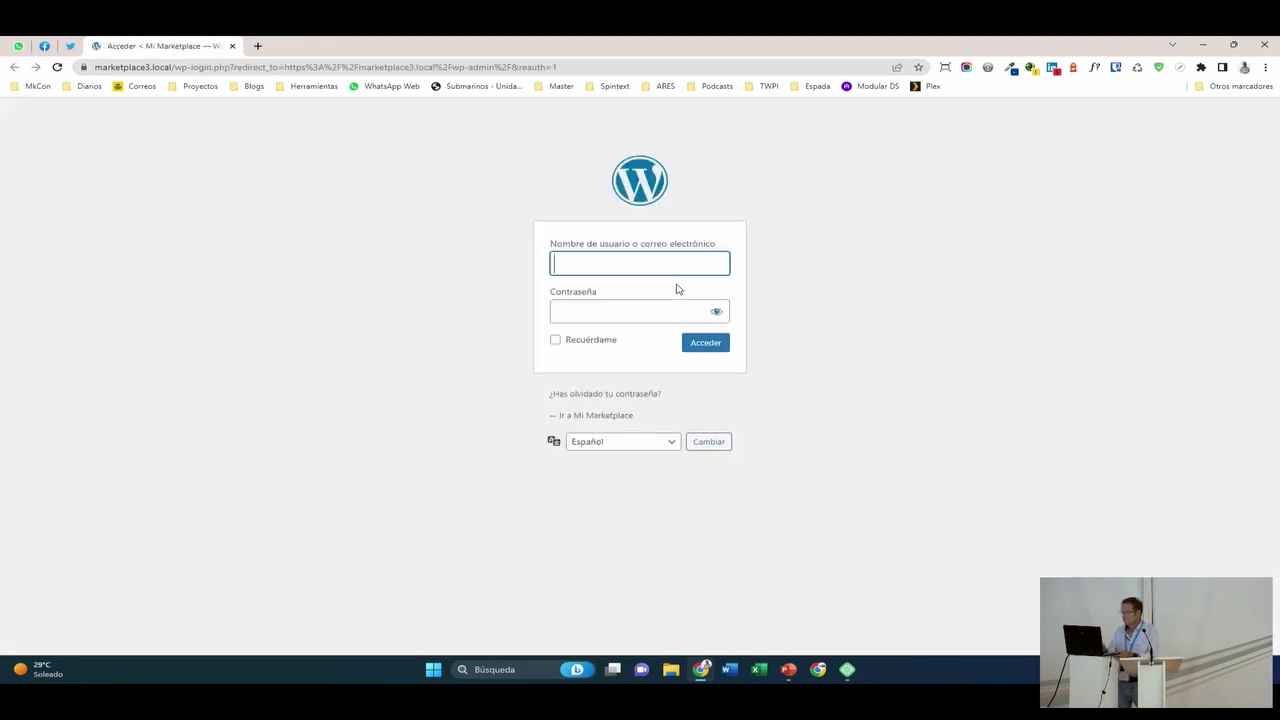
{"action": "left_click", "coordinate": [707, 342]}
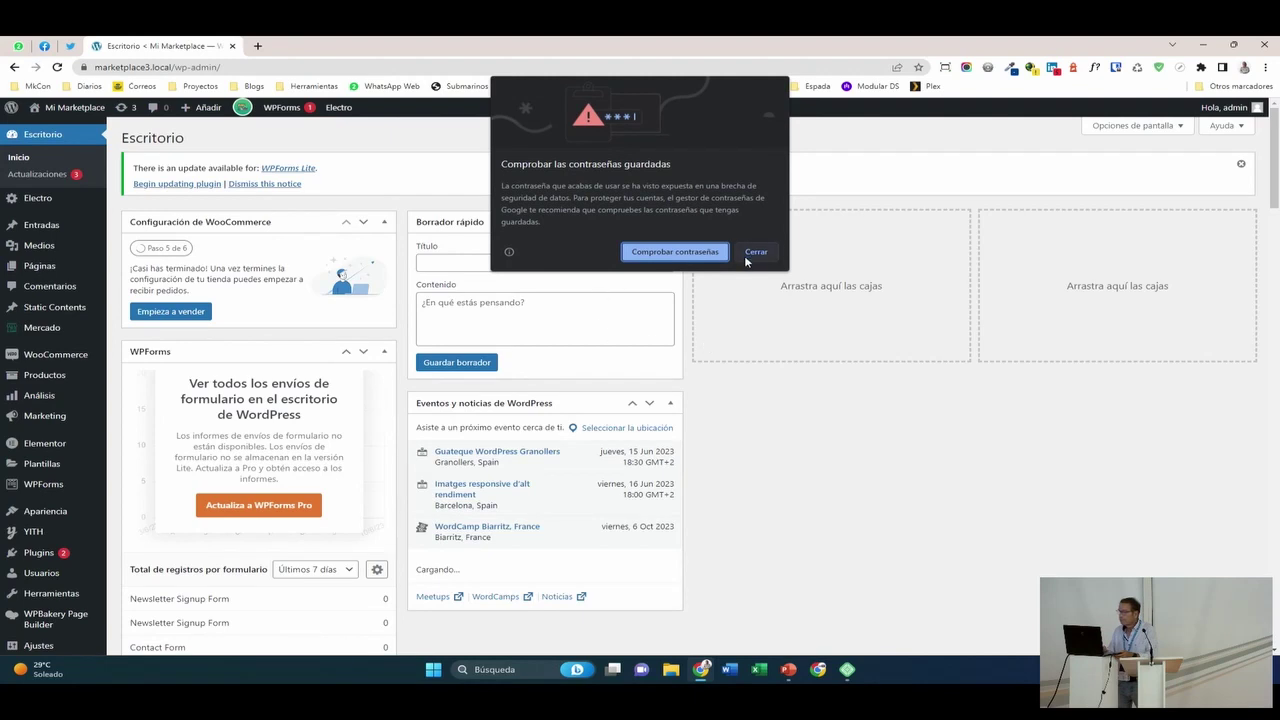
{"action": "left_click", "coordinate": [748, 258]}
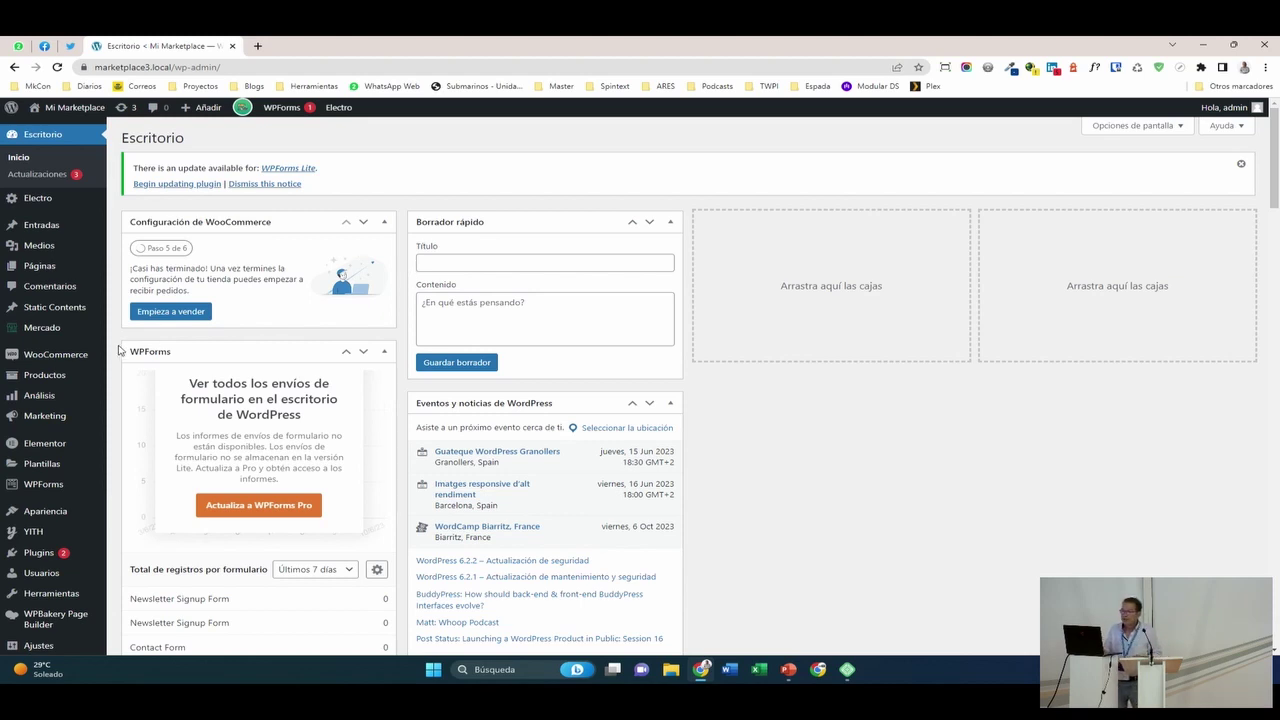
- Open the installed plugins list and review it down to the YITH WooCommerce plugins
{"action": "mouse_move", "coordinate": [90, 356]}
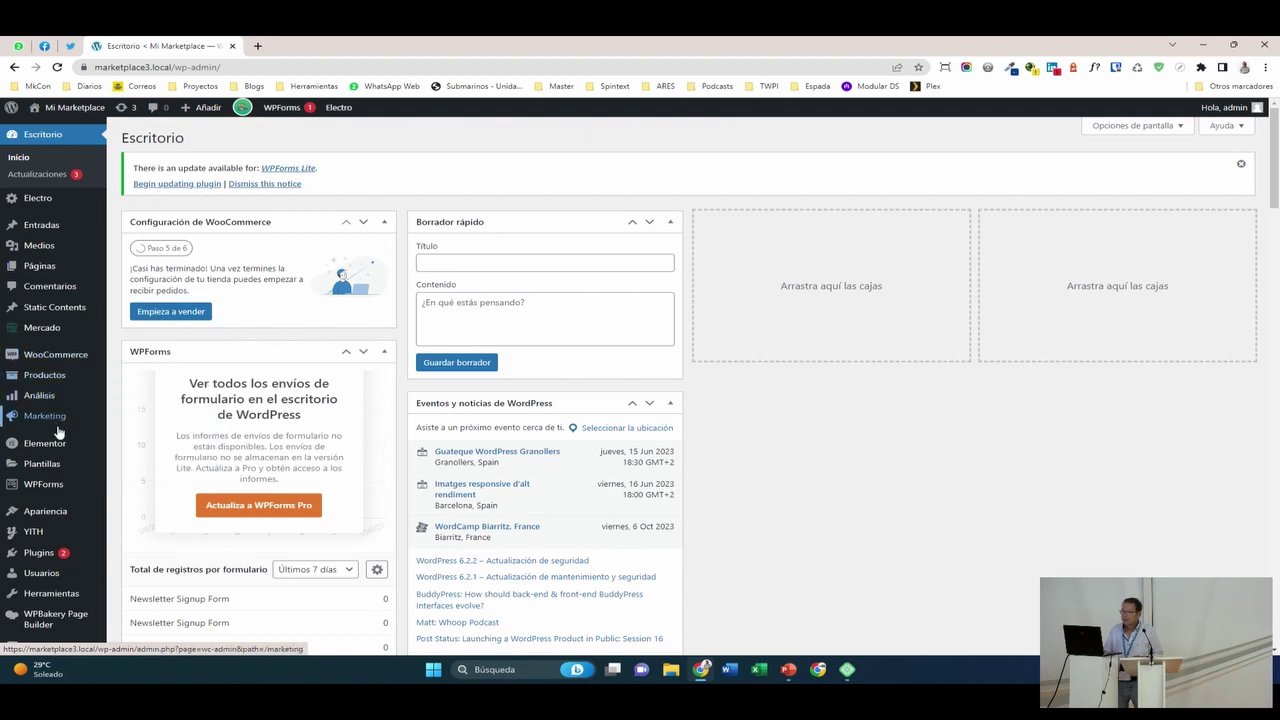
{"action": "mouse_move", "coordinate": [50, 497]}
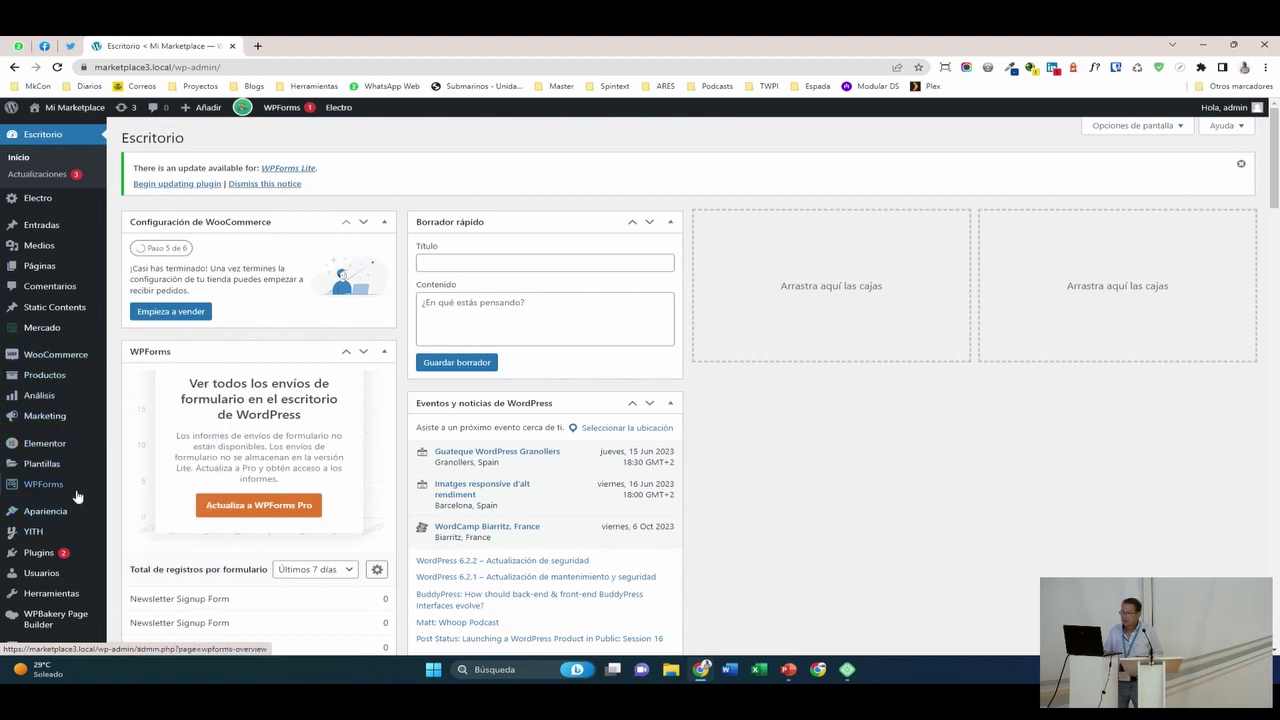
{"action": "left_click", "coordinate": [45, 548]}
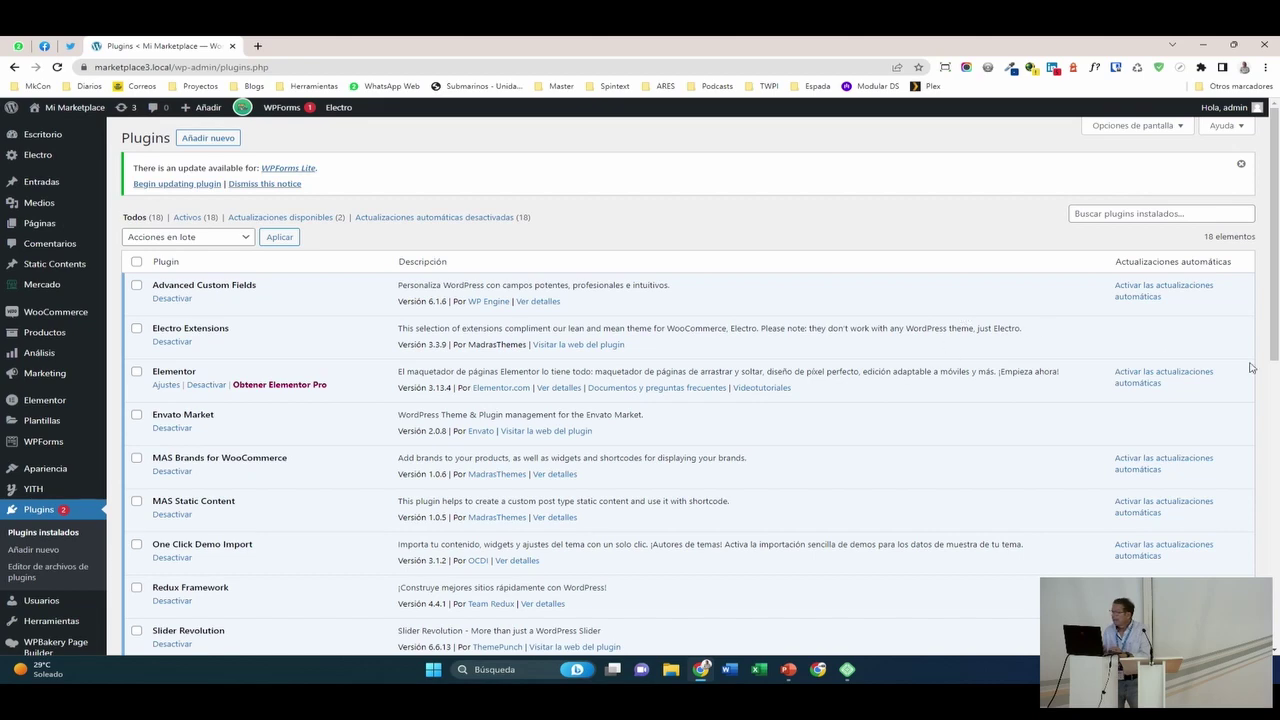
{"action": "left_click_drag", "start_coordinate": [1276, 338], "coordinate": [1276, 513]}
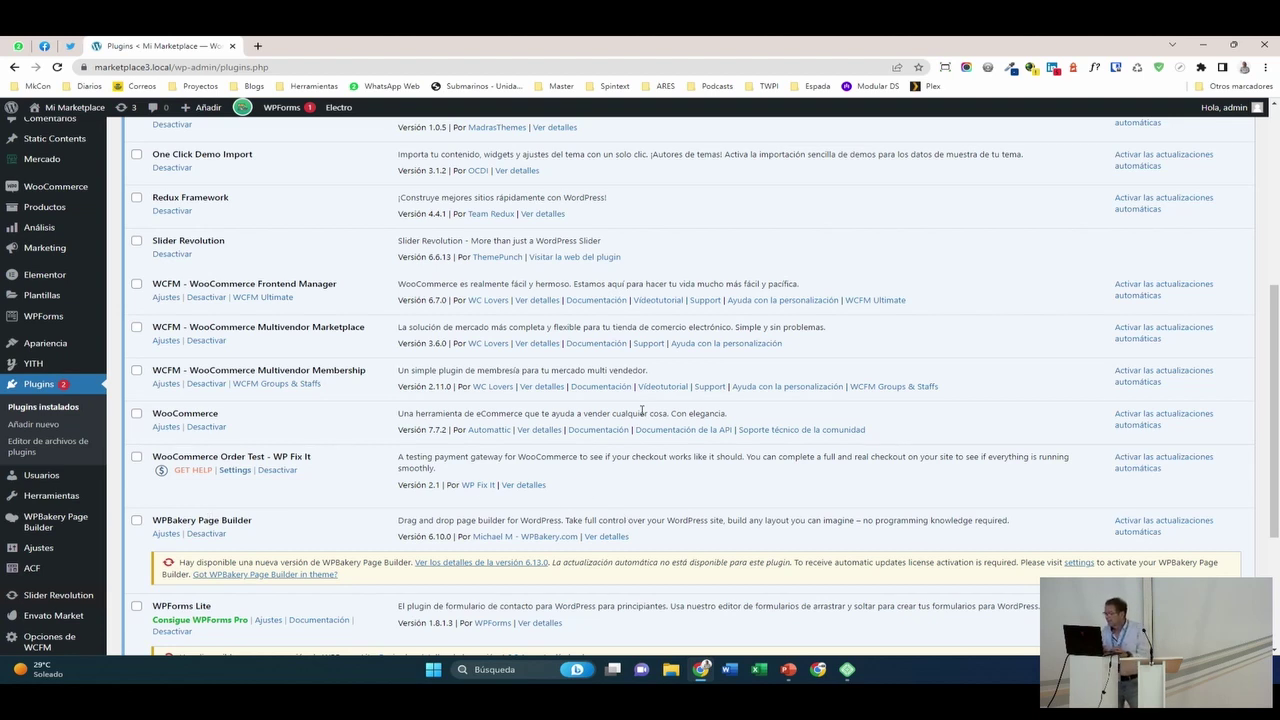
{"action": "left_click_drag", "start_coordinate": [1277, 500], "coordinate": [1277, 577]}
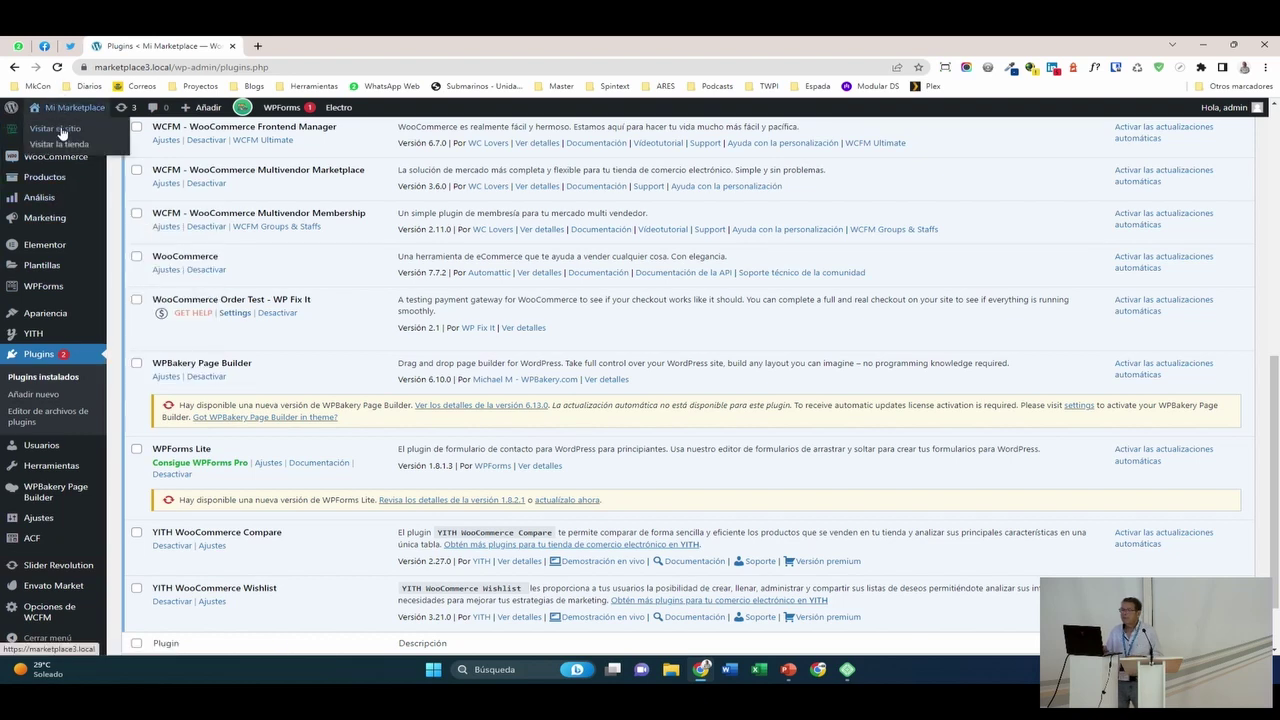
- Visit the marketplace storefront and look through the home page down to the page links in the footer
{"action": "left_click", "coordinate": [62, 130]}
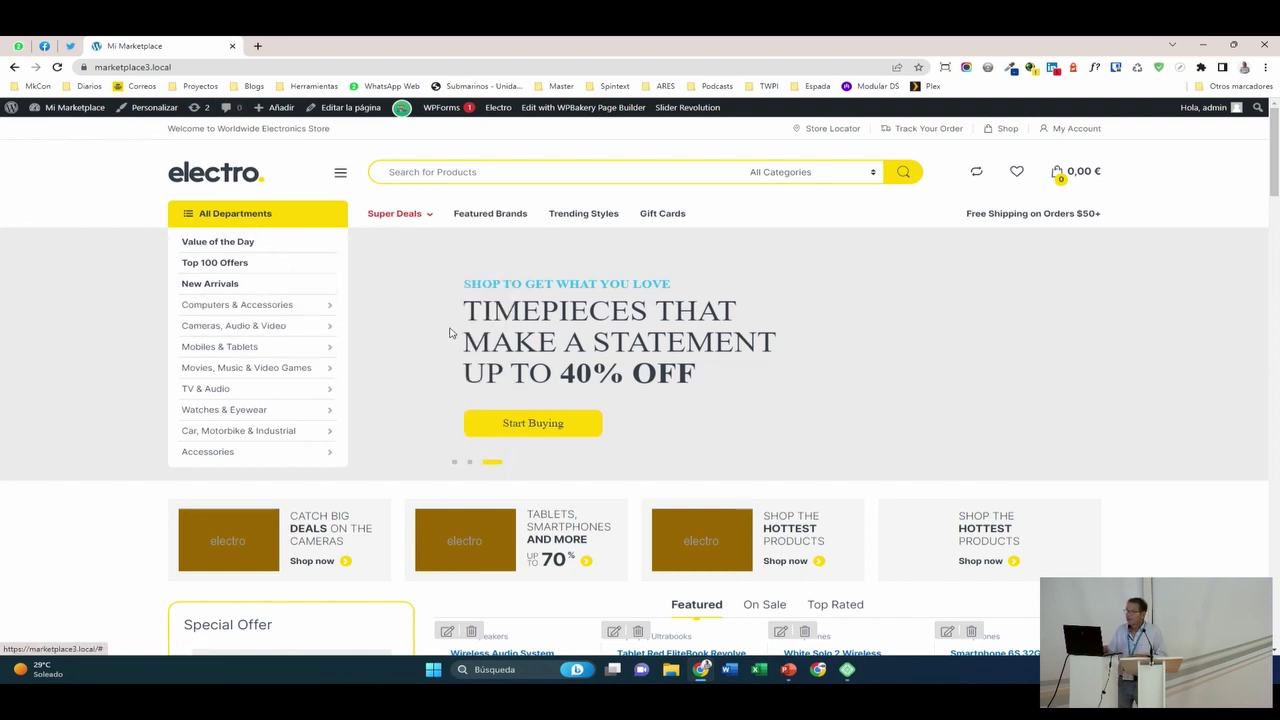
{"action": "mouse_move", "coordinate": [310, 346]}
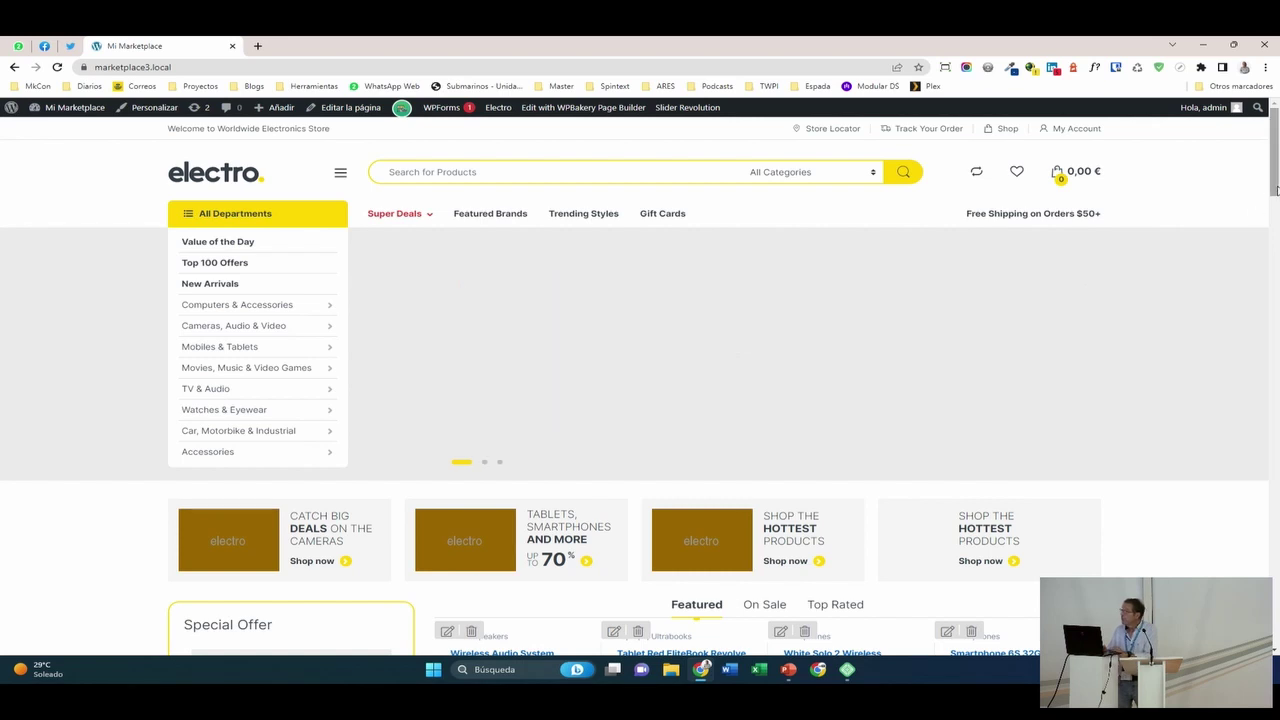
{"action": "left_click_drag", "start_coordinate": [1276, 189], "coordinate": [1276, 255]}
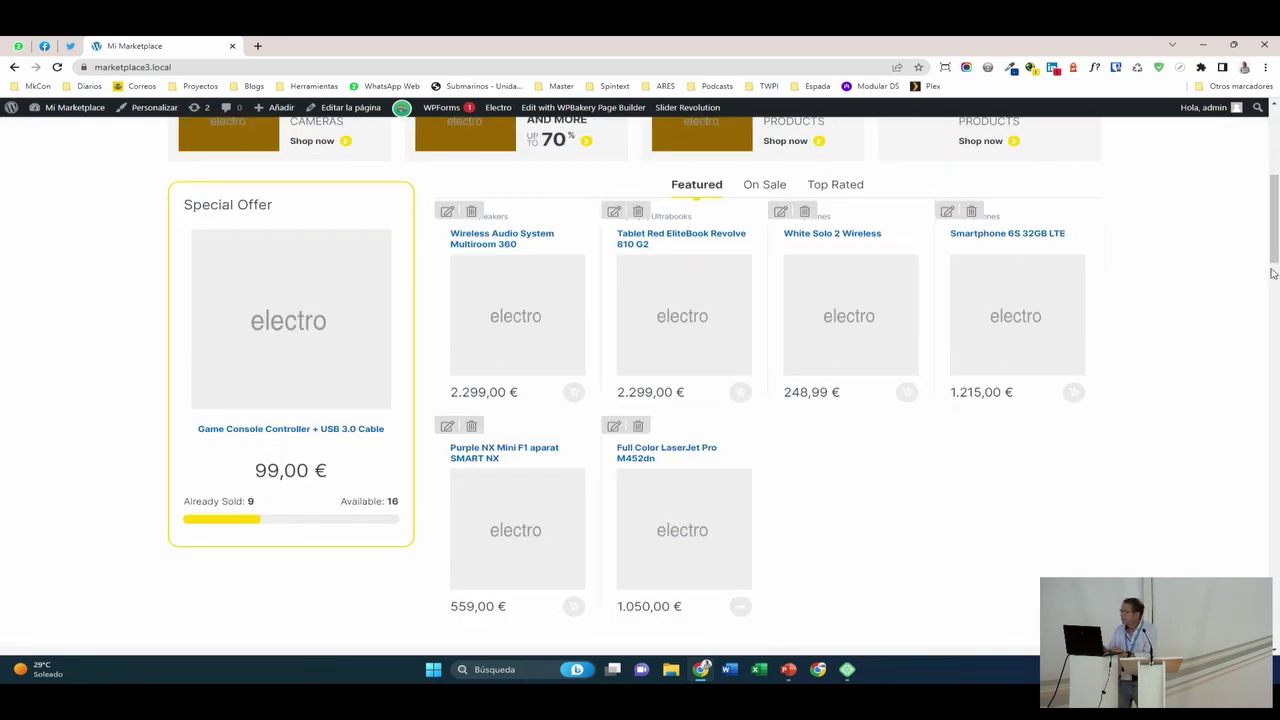
{"action": "left_click_drag", "start_coordinate": [1276, 255], "coordinate": [1276, 524]}
{"action": "left_click_drag", "start_coordinate": [1274, 545], "coordinate": [1274, 557]}
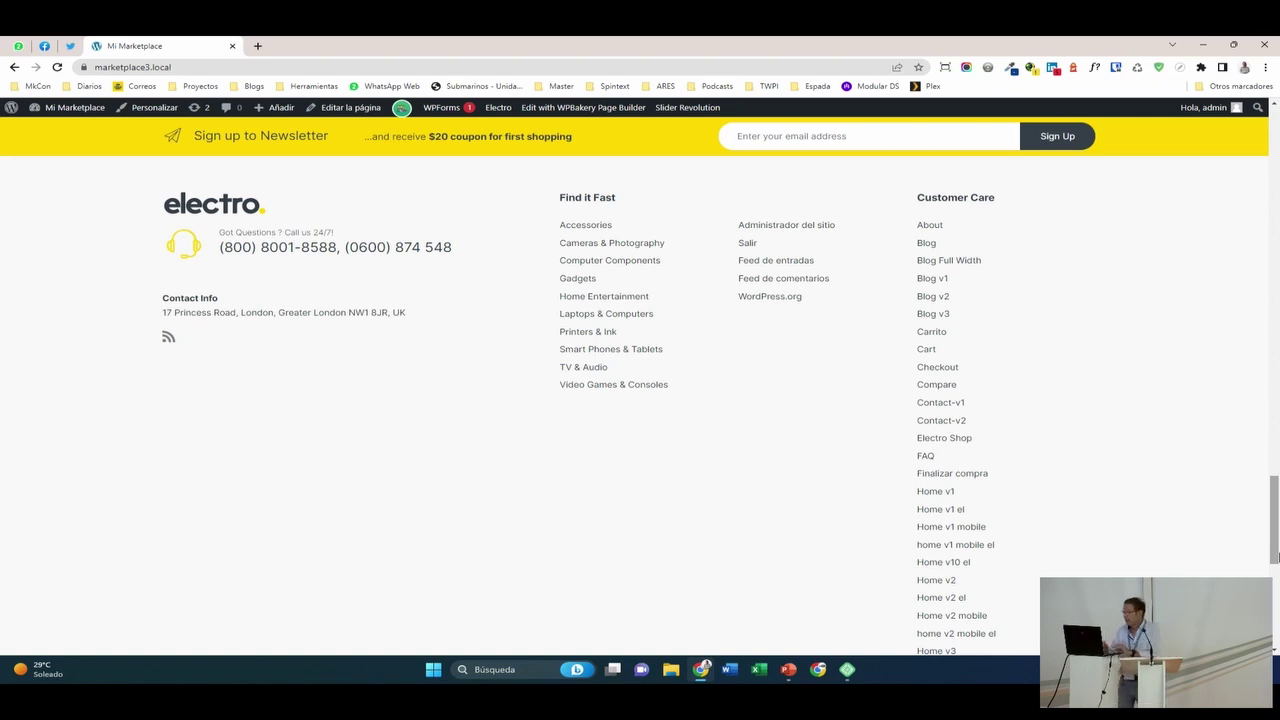
{"action": "left_click_drag", "start_coordinate": [1274, 557], "coordinate": [1274, 636]}
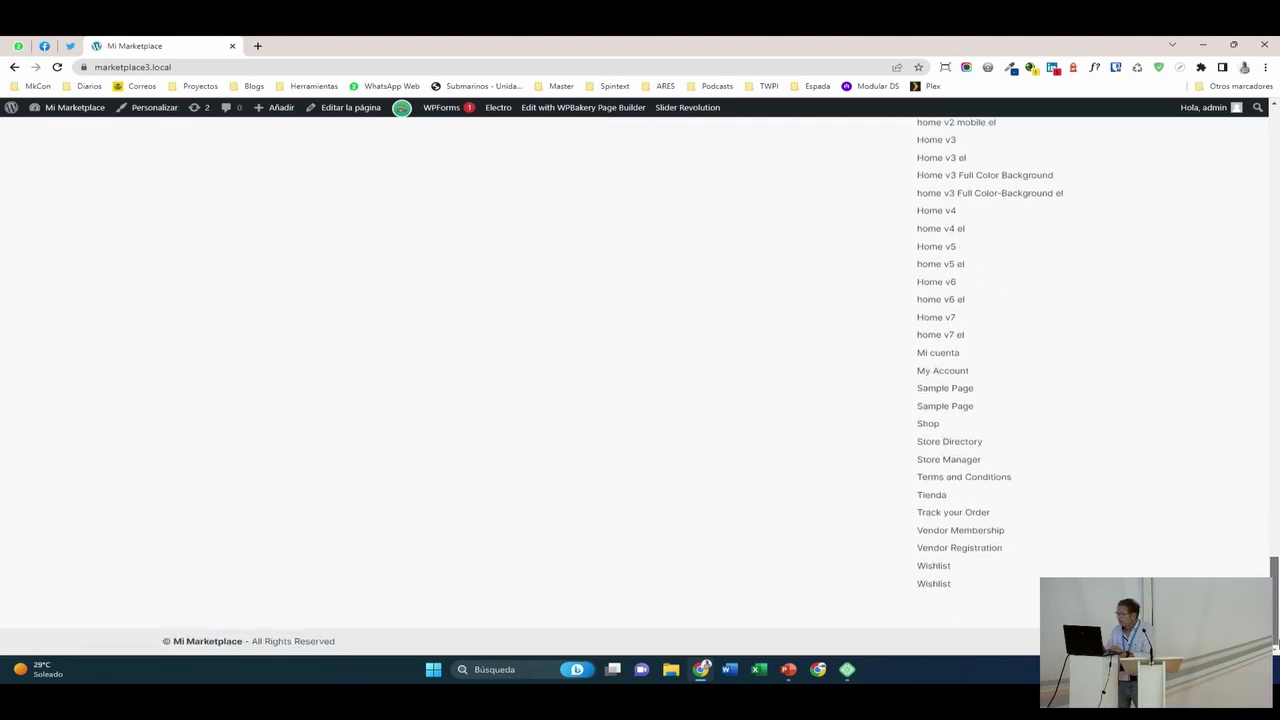
- Open the Vendor Registration page, log out of the admin account and reload the registration form as a visitor
{"action": "left_click", "coordinate": [976, 552]}
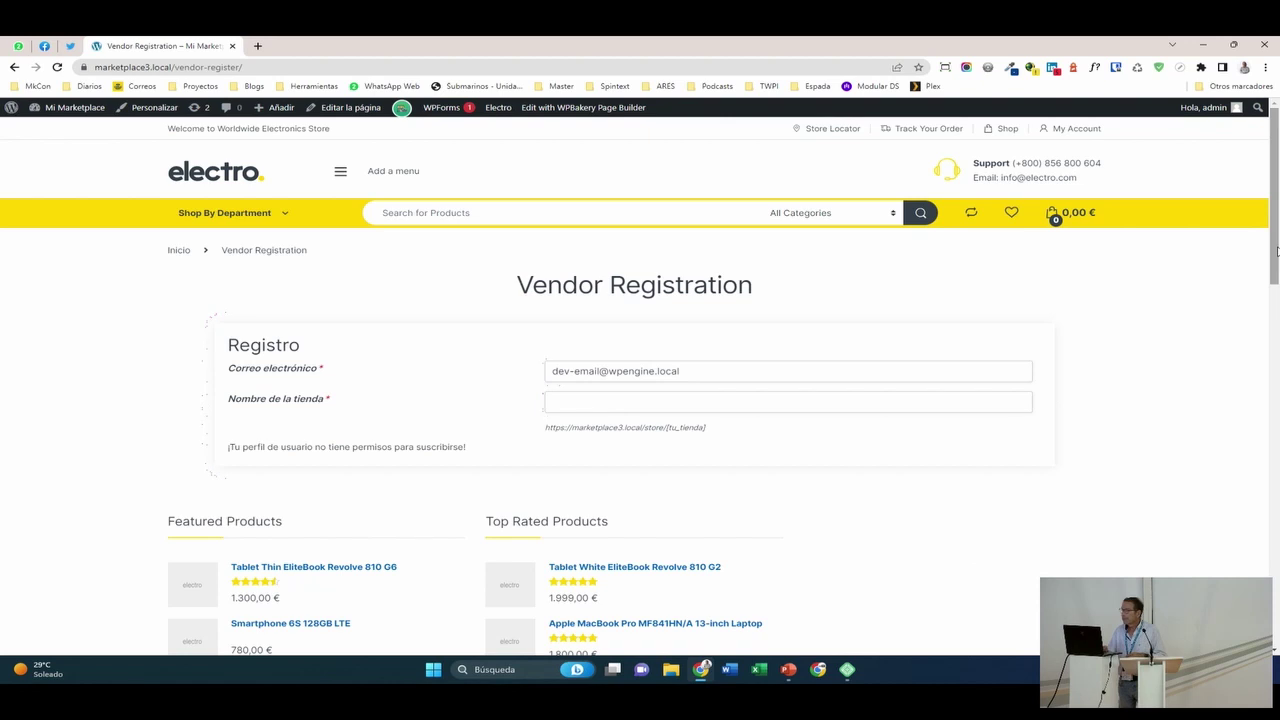
{"action": "mouse_move", "coordinate": [1197, 117]}
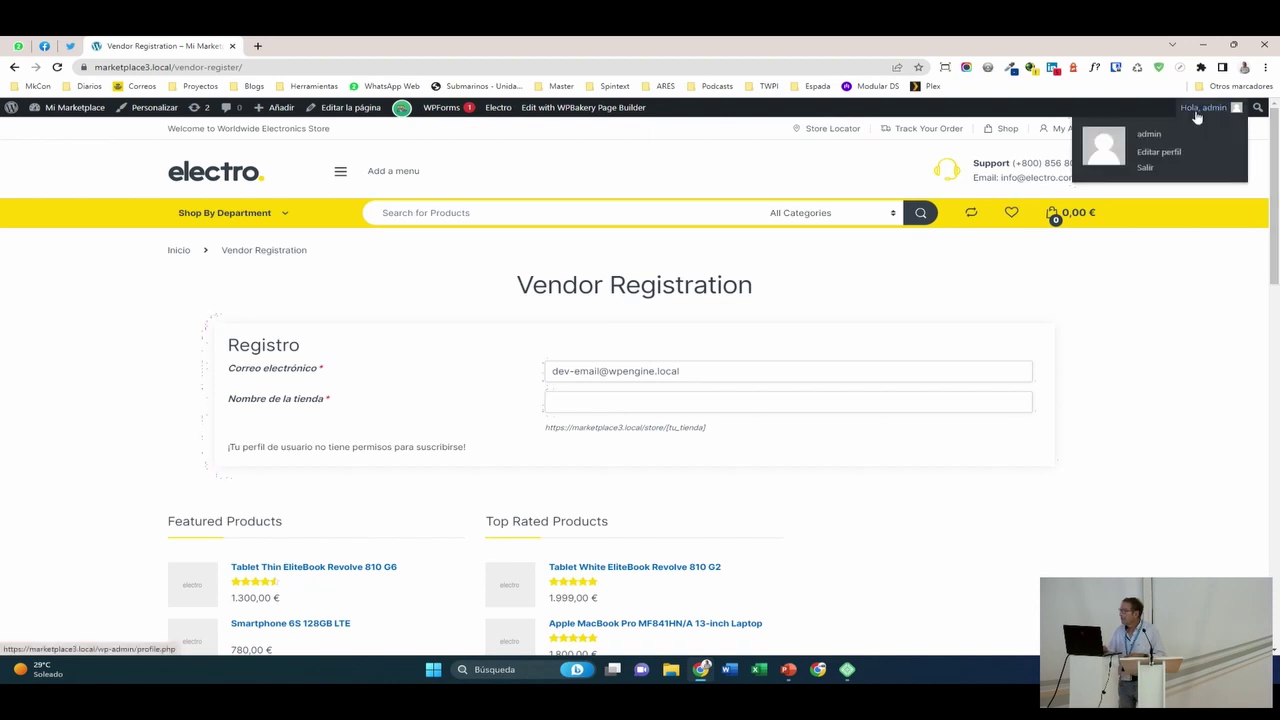
{"action": "left_click", "coordinate": [1147, 168]}
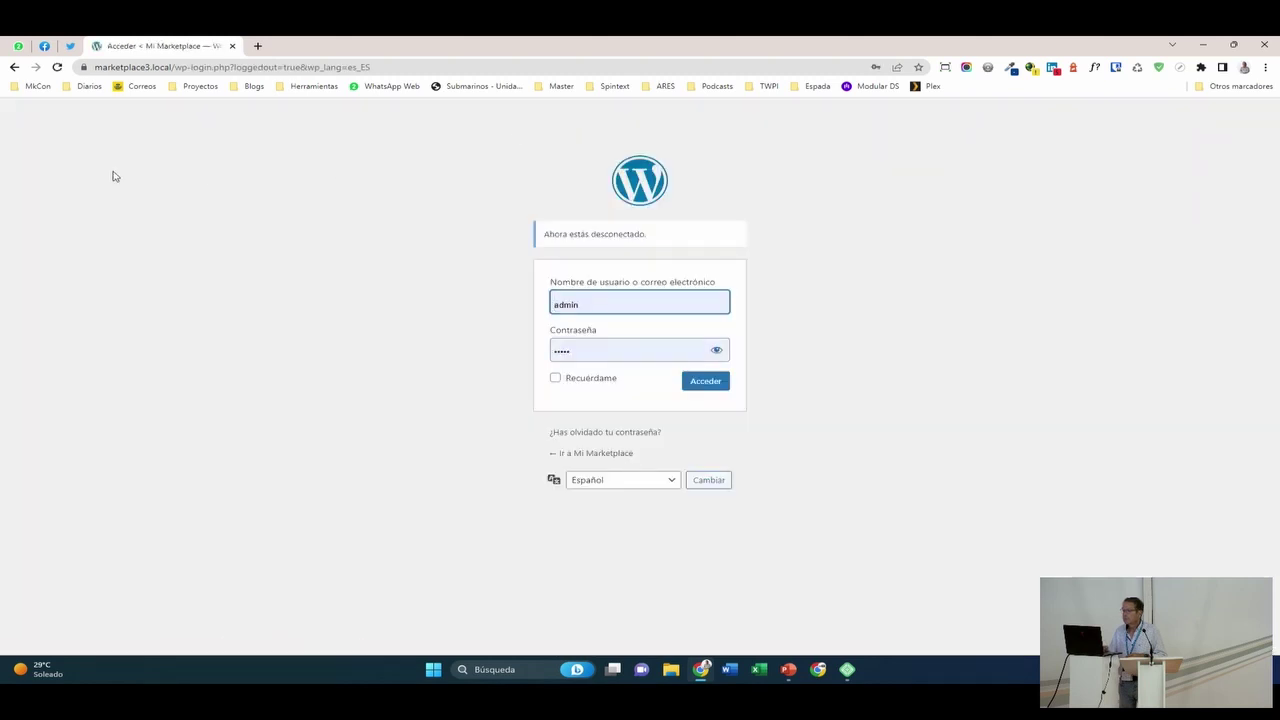
{"action": "left_click", "coordinate": [13, 67]}
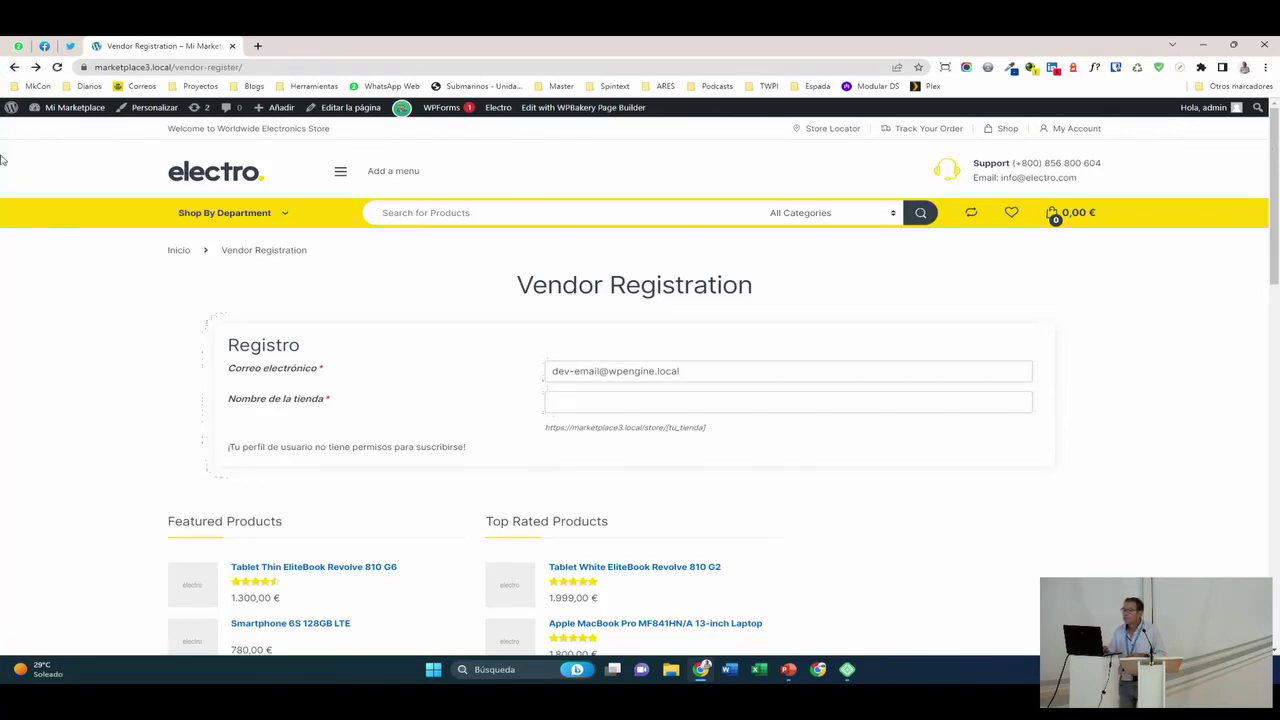
{"action": "left_click", "coordinate": [57, 67]}
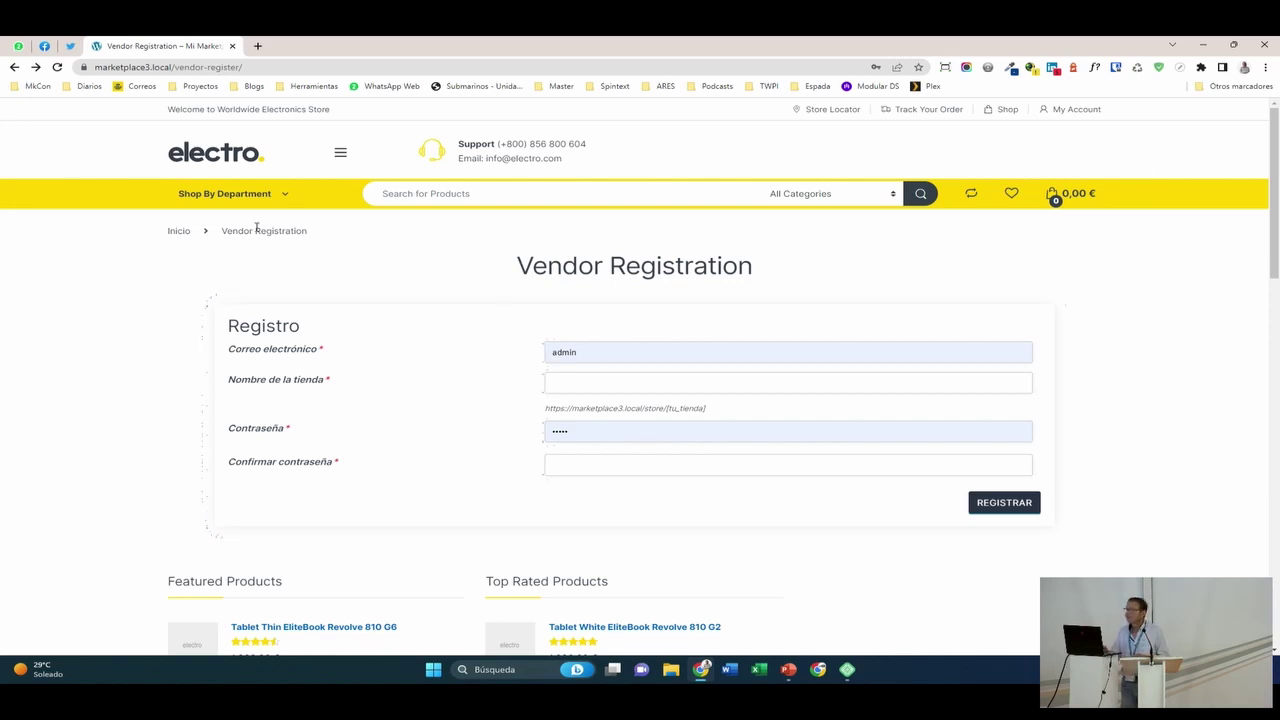
- Return to the Mi Marketplace dashboard, logging in again with the administrator account and dismissing the password check prompt
{"action": "left_click", "coordinate": [14, 67]}
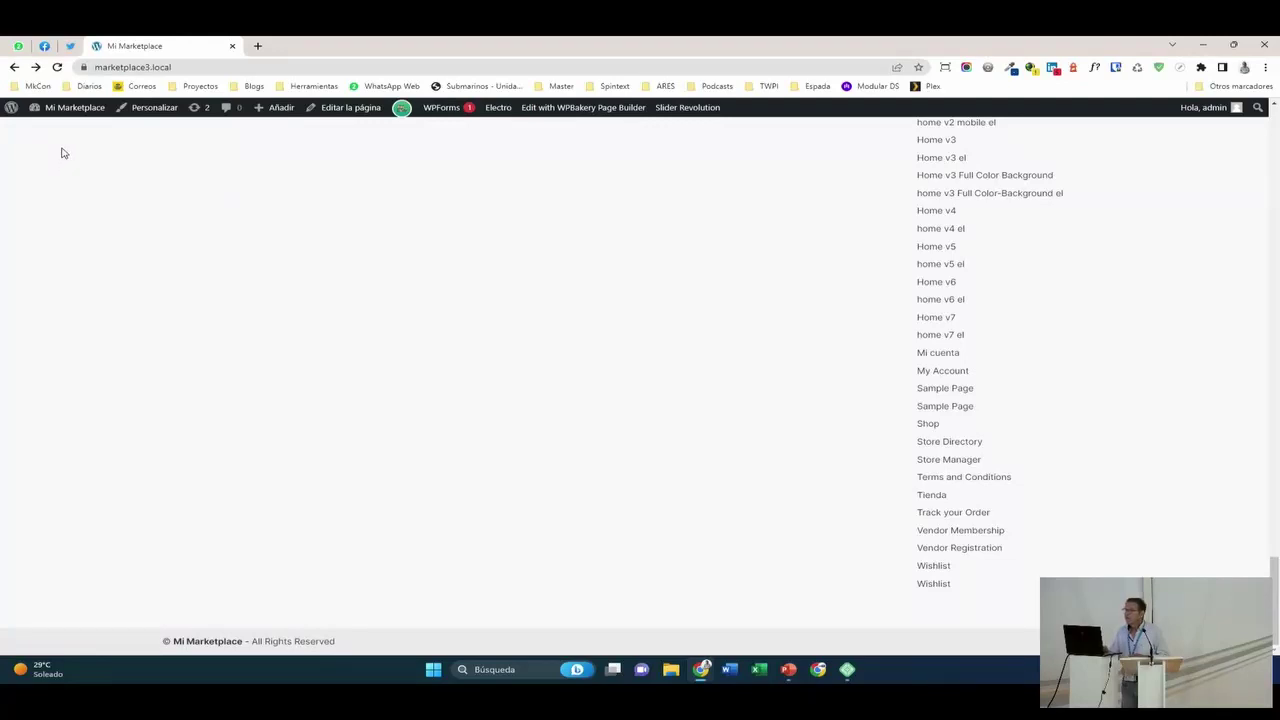
{"action": "left_click", "coordinate": [70, 108]}
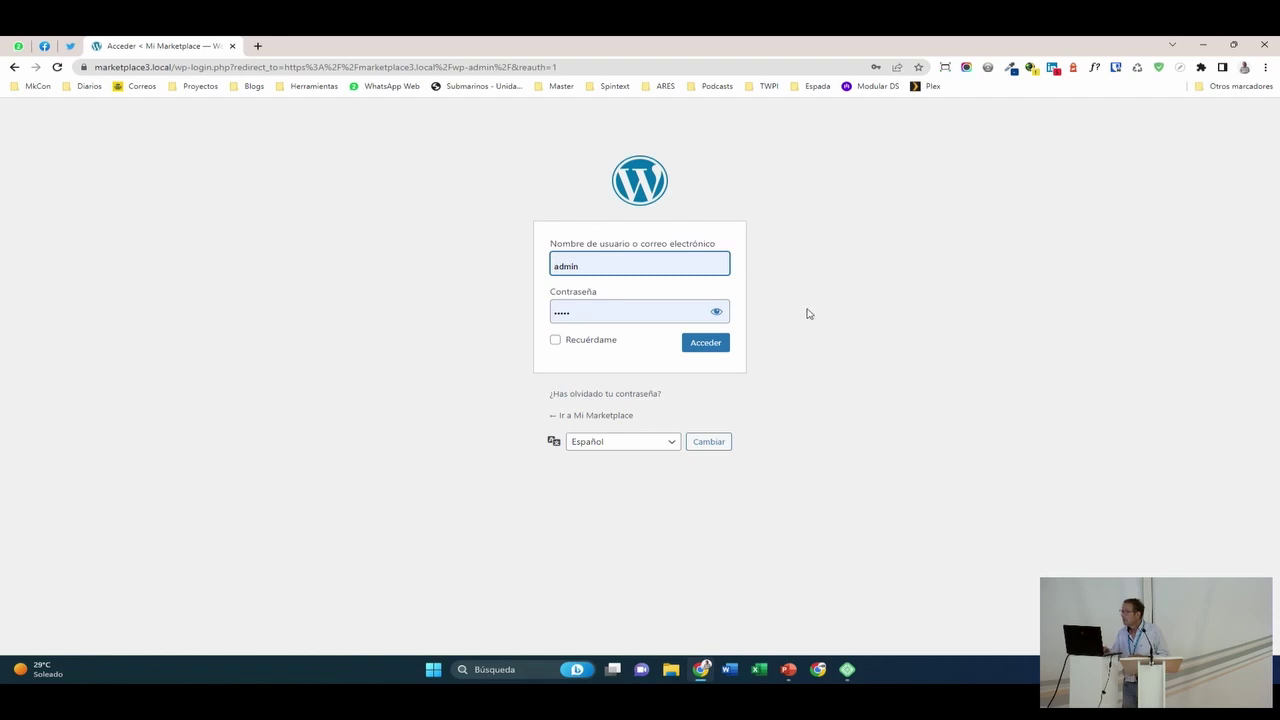
{"action": "left_click", "coordinate": [710, 345]}
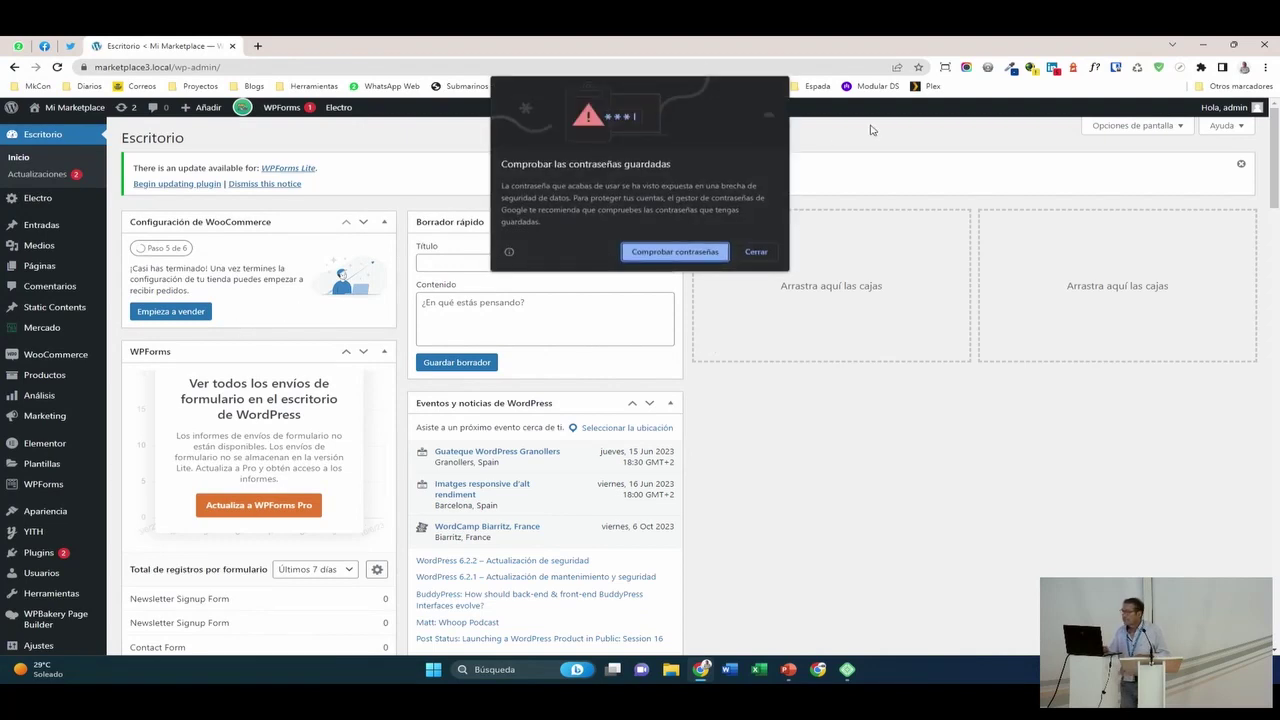
{"action": "left_click", "coordinate": [756, 252]}
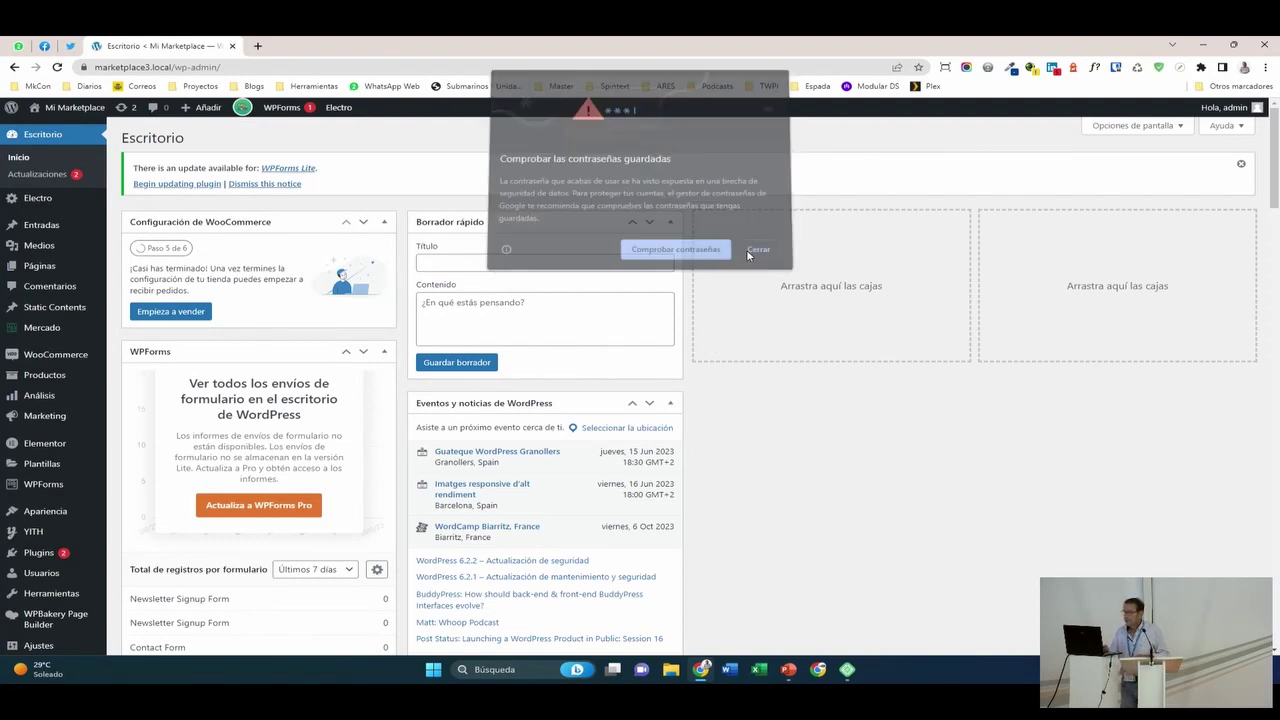
- Open the Mercado settings in the Store Manager and review the marketplace options and settings sections
{"action": "left_click", "coordinate": [43, 331]}
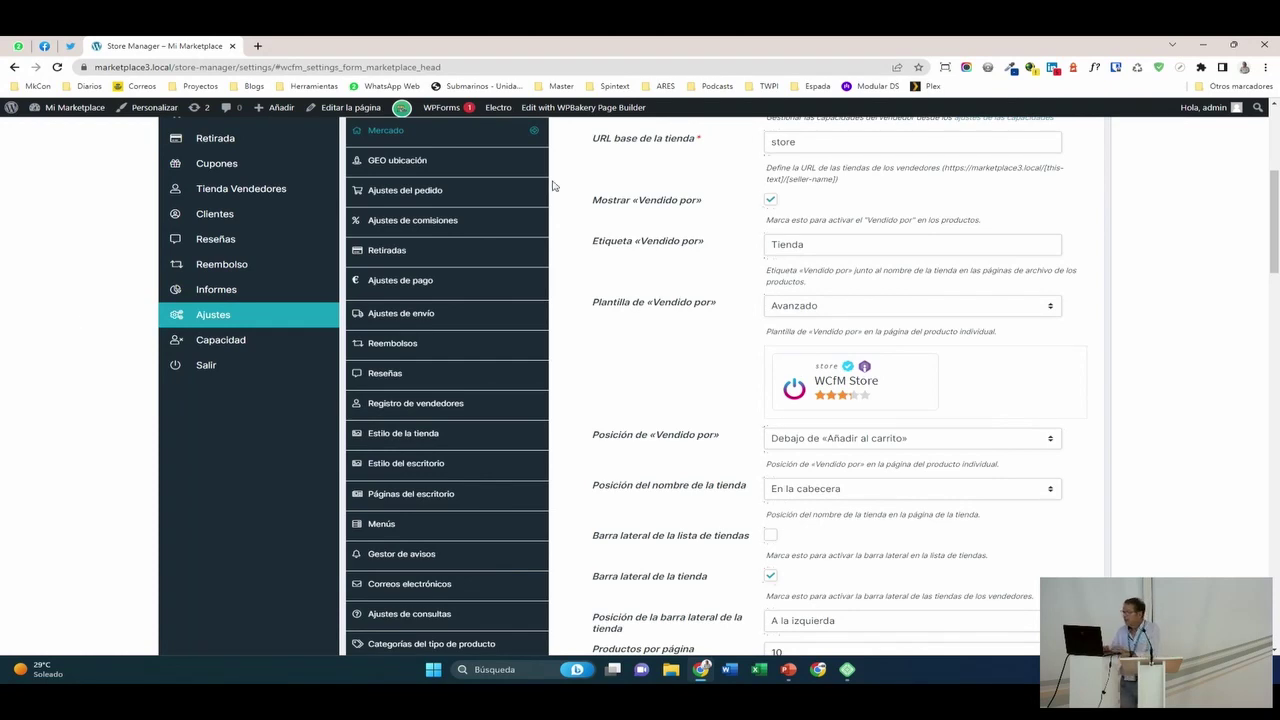
{"action": "left_click_drag", "start_coordinate": [1273, 241], "coordinate": [1273, 181]}
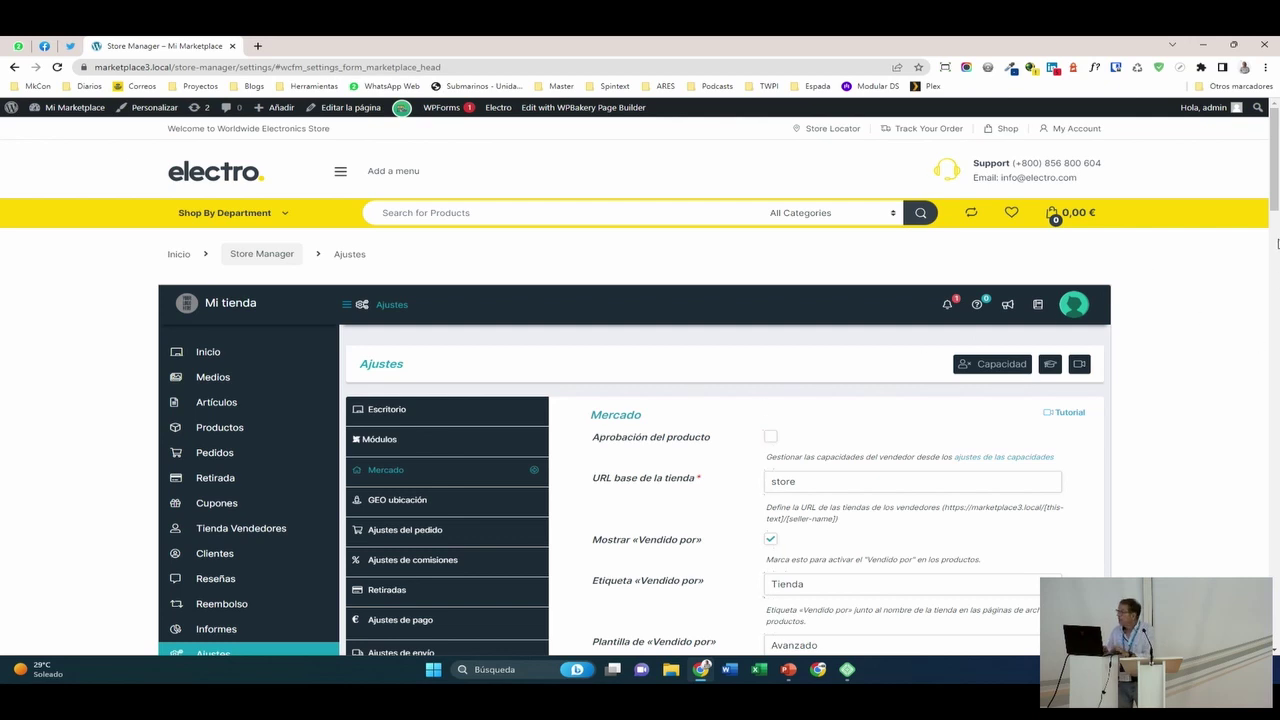
{"action": "left_click_drag", "start_coordinate": [1274, 205], "coordinate": [1274, 242]}
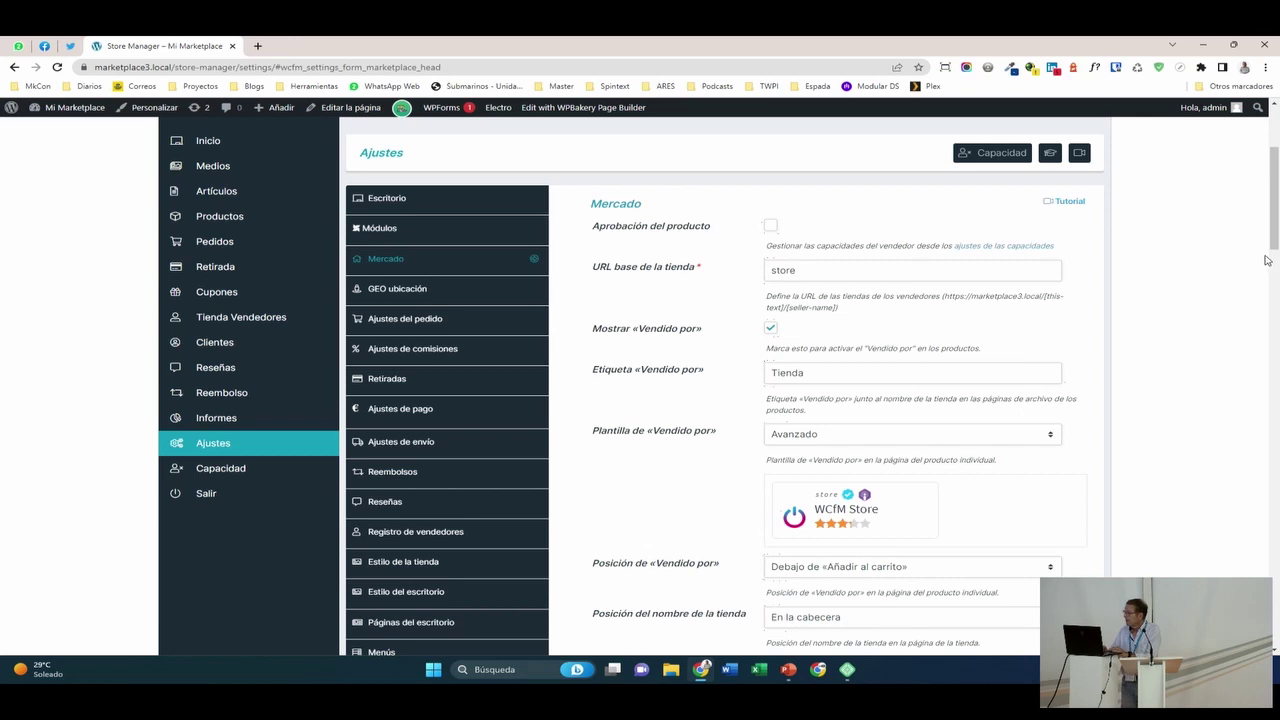
{"action": "scroll", "coordinate": [1268, 250], "scroll_direction": "down", "scroll_amount": 1}
{"action": "left_click_drag", "start_coordinate": [1277, 225], "coordinate": [1274, 182]}
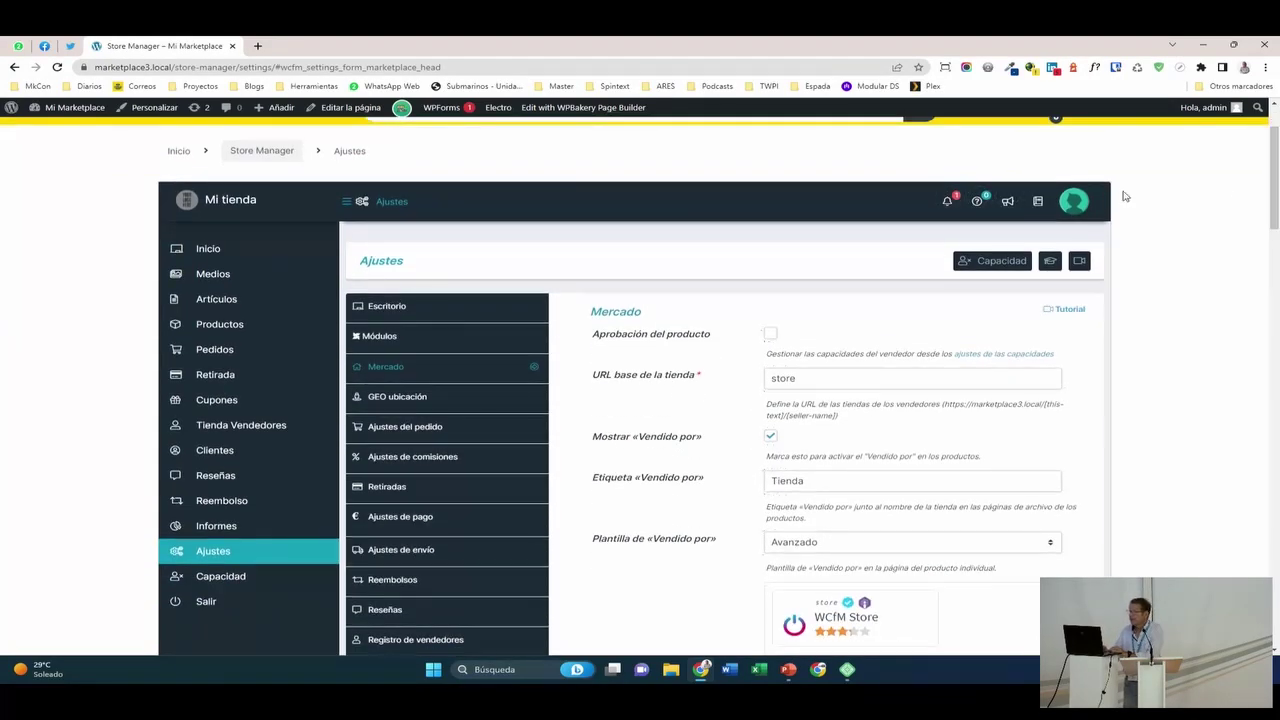
- Open the Módulos settings and turn off the Store Coupon module
{"action": "left_click", "coordinate": [428, 339]}
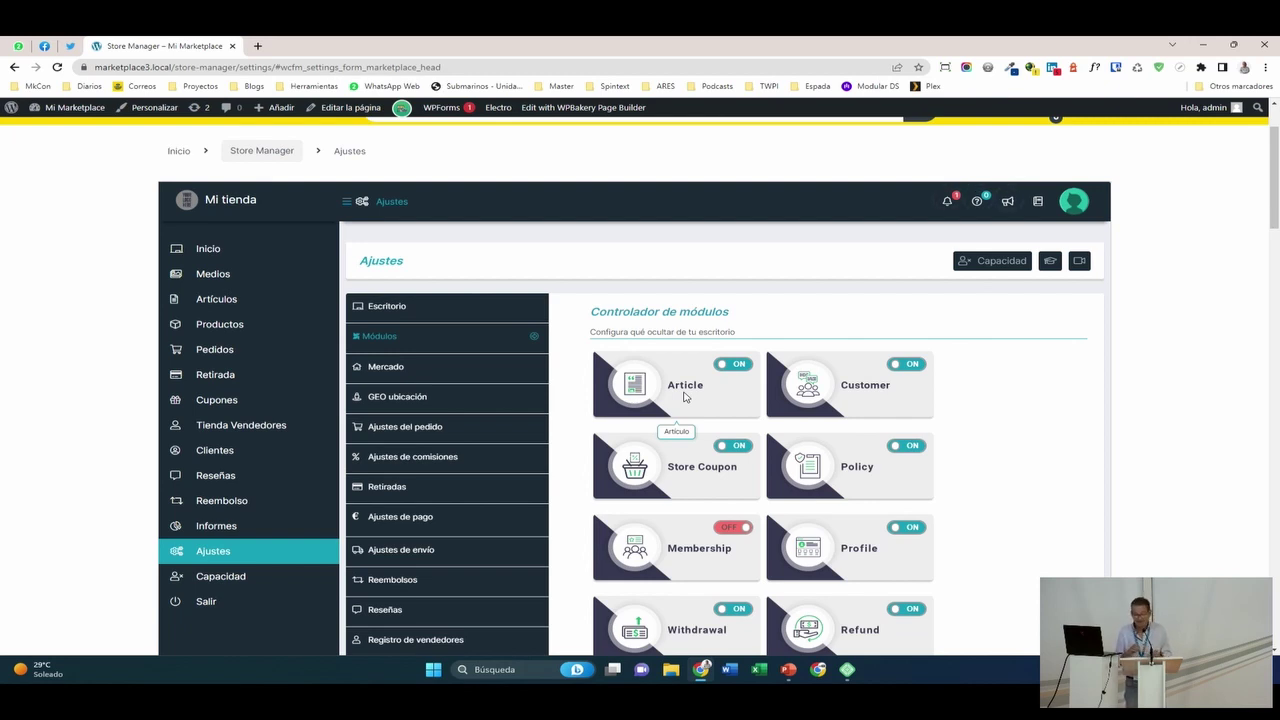
{"action": "left_click", "coordinate": [736, 454]}
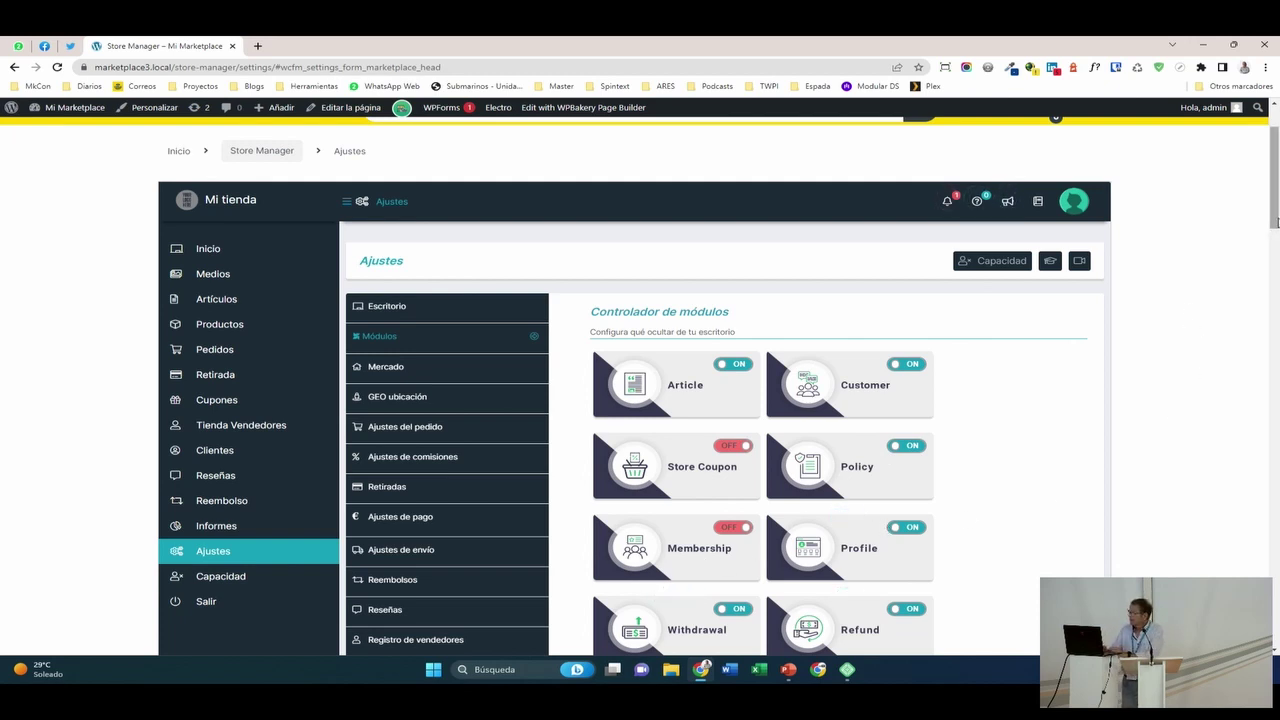
- Review the remaining modules in the module controller and the Mercado, GEO ubicación and Ajustes del pedido settings
{"action": "scroll", "coordinate": [635, 418], "scroll_direction": "down", "scroll_amount": 4}
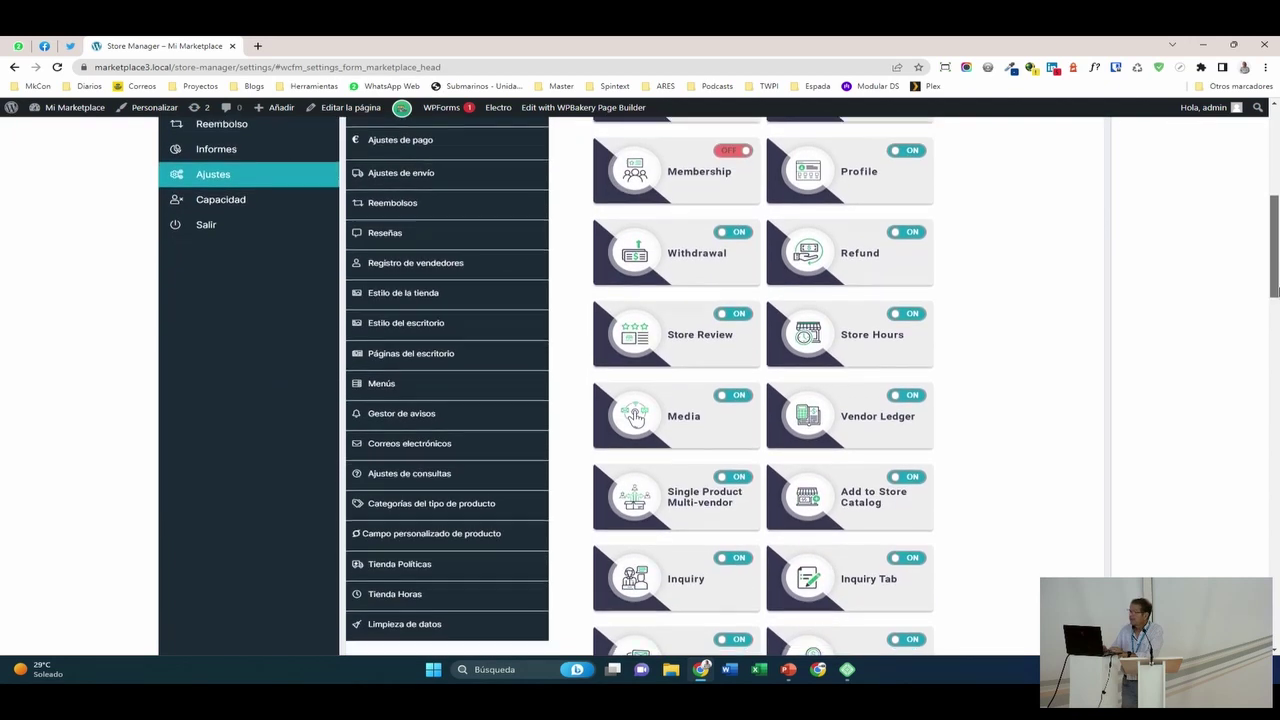
{"action": "scroll", "coordinate": [635, 418], "scroll_direction": "down", "scroll_amount": 1}
{"action": "left_click_drag", "start_coordinate": [1274, 314], "coordinate": [1276, 378]}
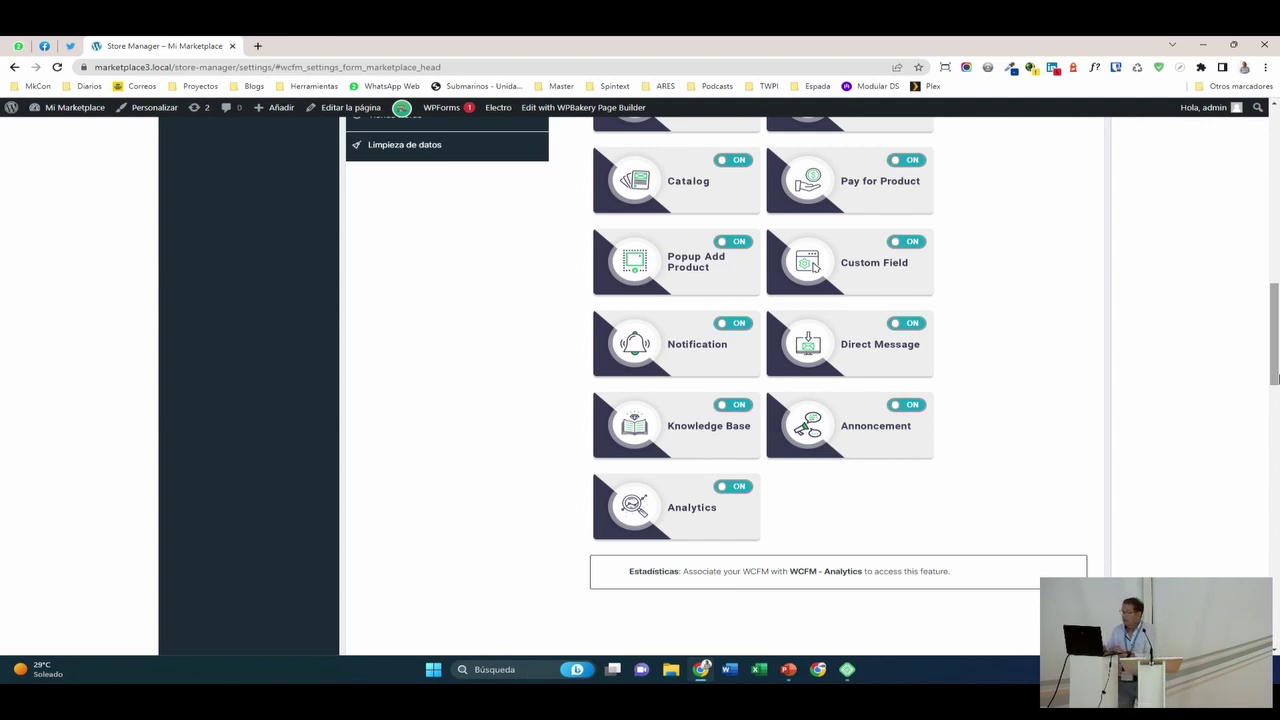
{"action": "left_click_drag", "start_coordinate": [1267, 317], "coordinate": [1246, 177]}
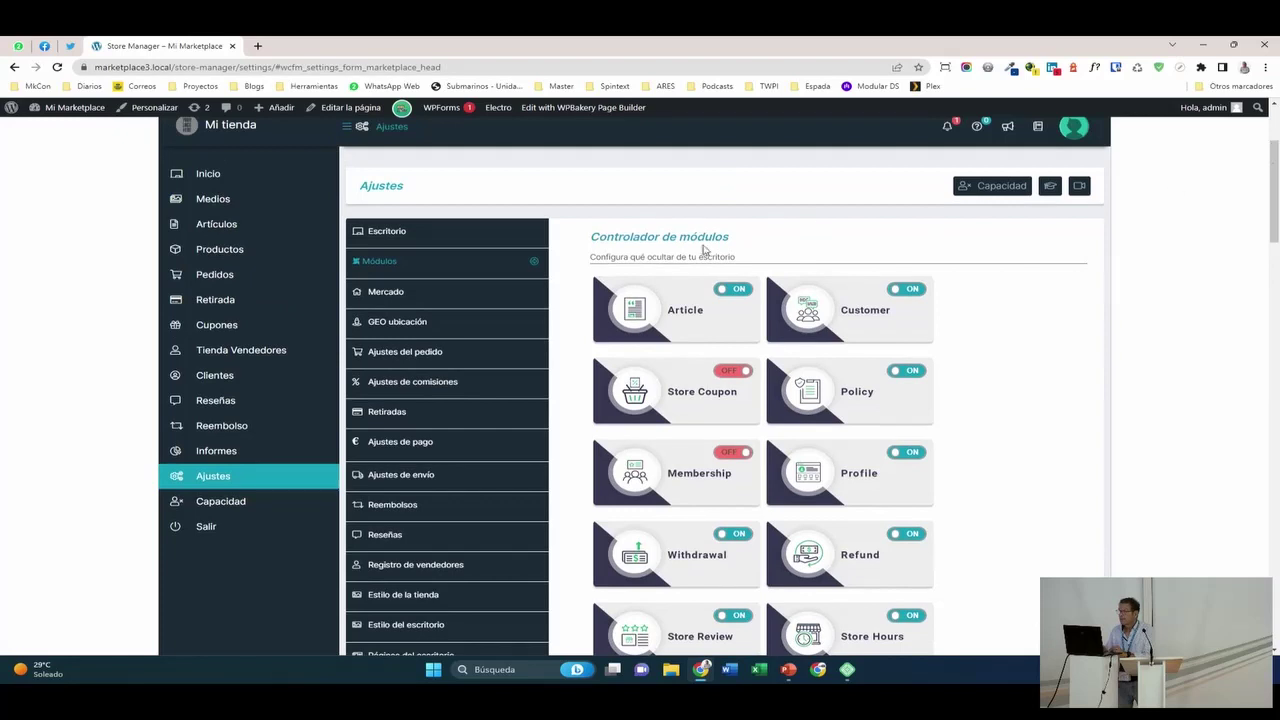
{"action": "left_click", "coordinate": [480, 297]}
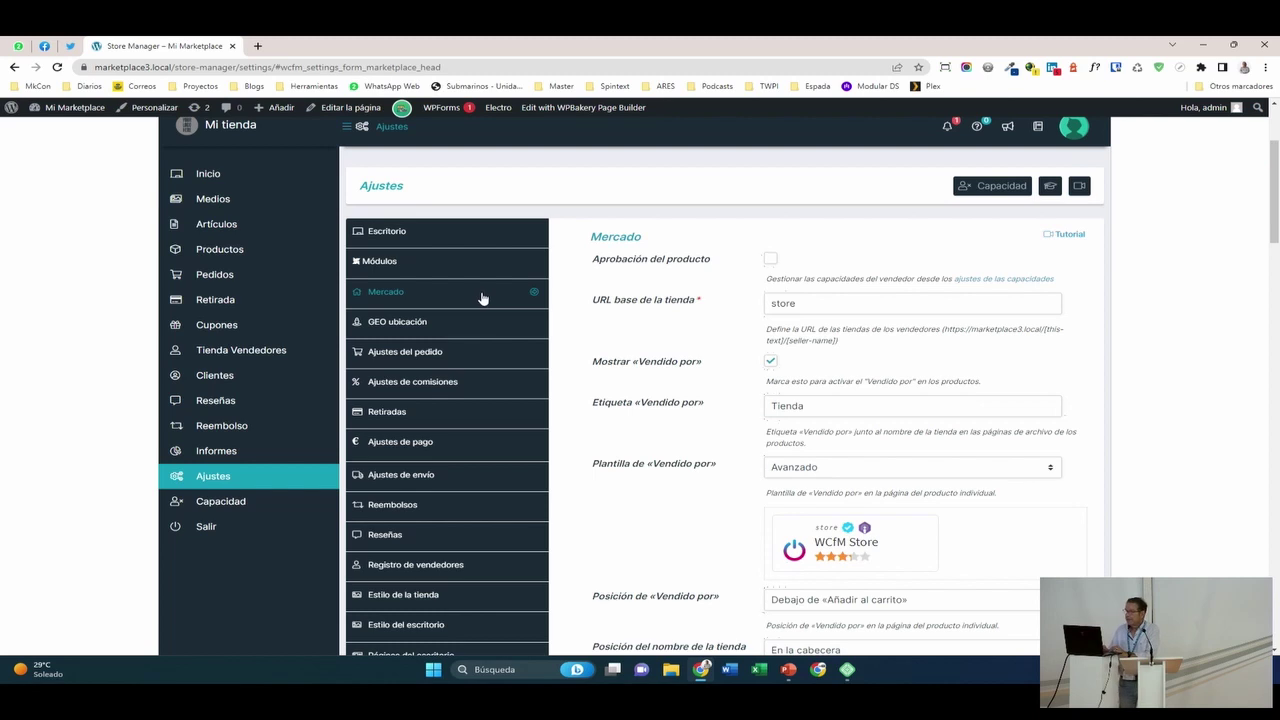
{"action": "left_click", "coordinate": [483, 316]}
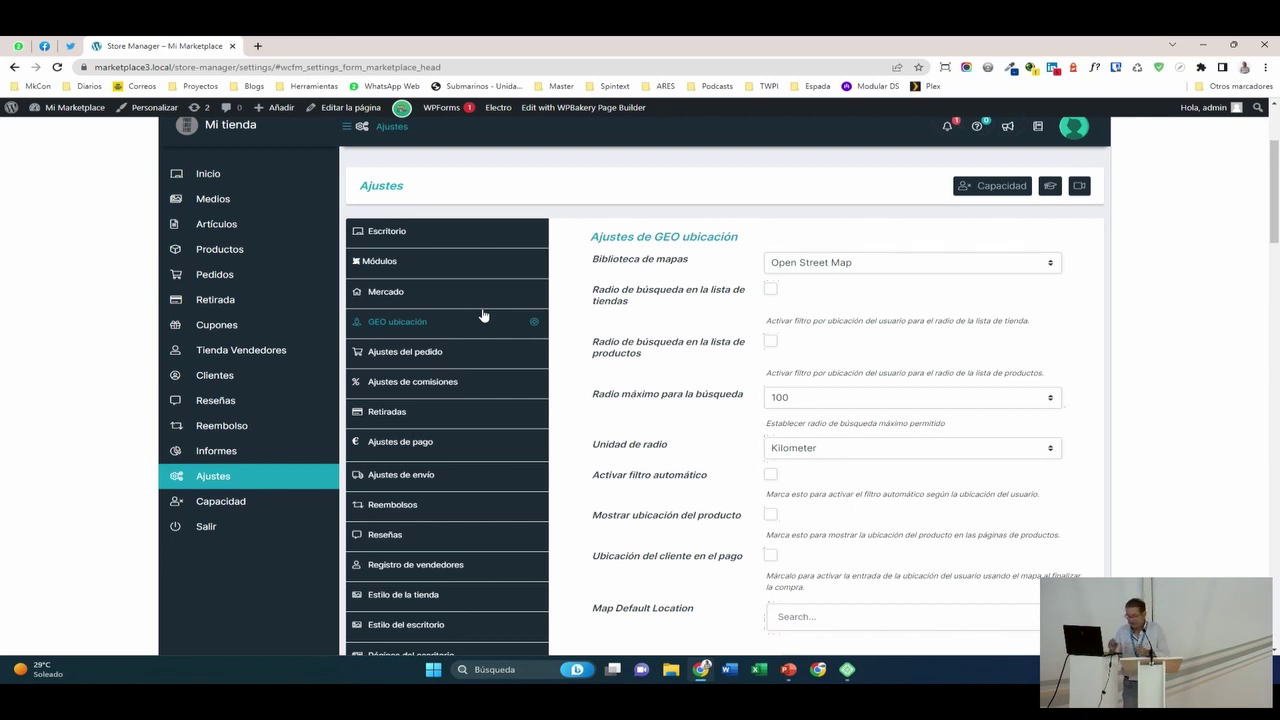
{"action": "left_click", "coordinate": [406, 360]}
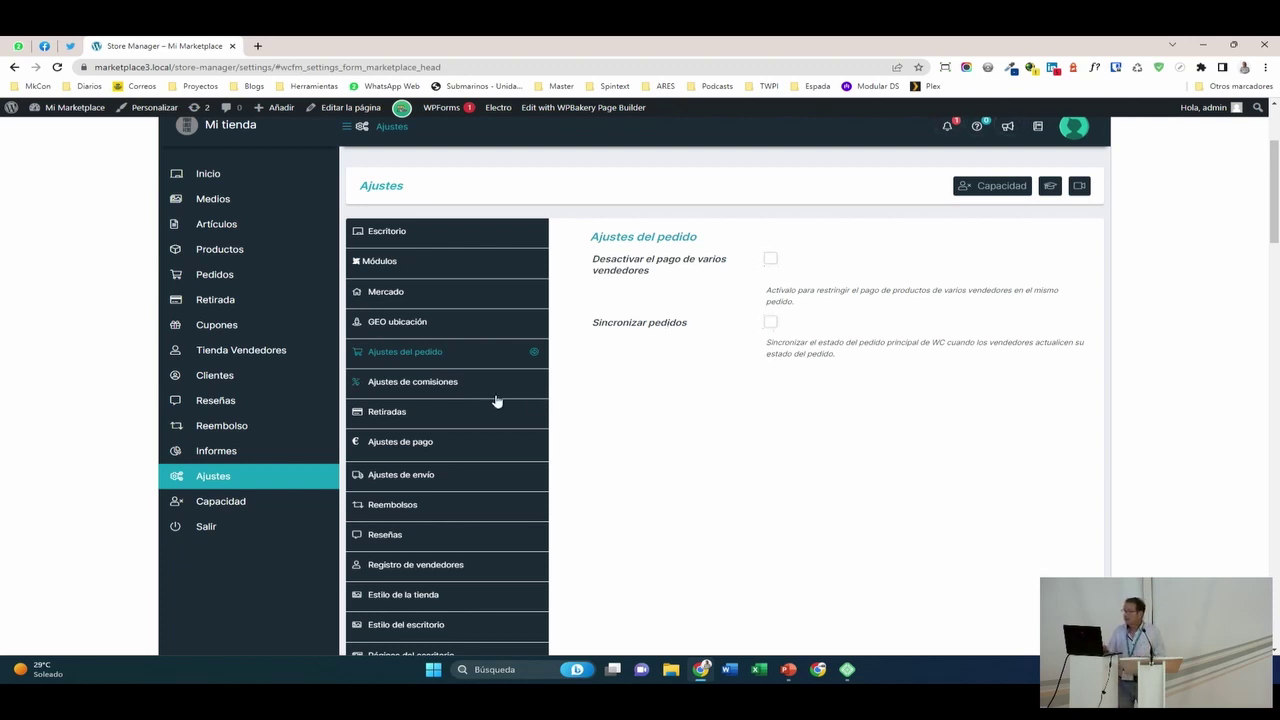
- Open Ajustes de comisiones and set Comisión para to Administrador
{"action": "left_click", "coordinate": [441, 390]}
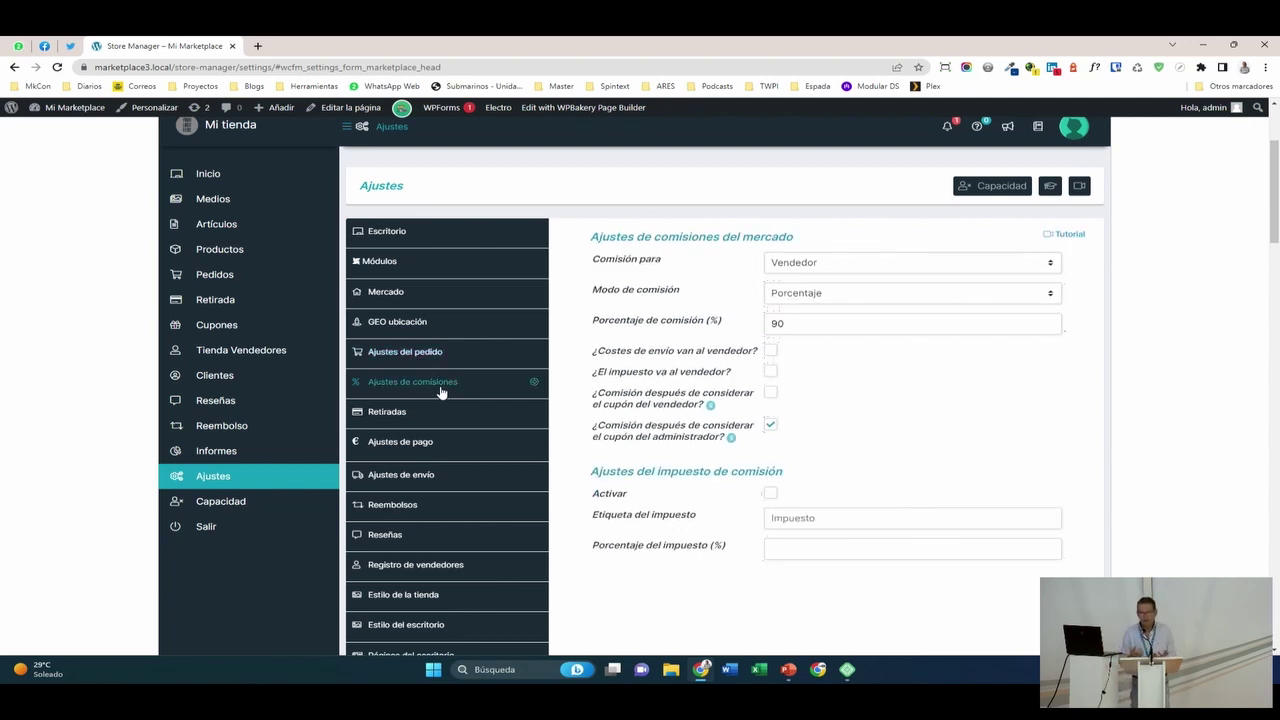
{"action": "left_click", "coordinate": [826, 260]}
{"action": "left_click", "coordinate": [825, 292]}
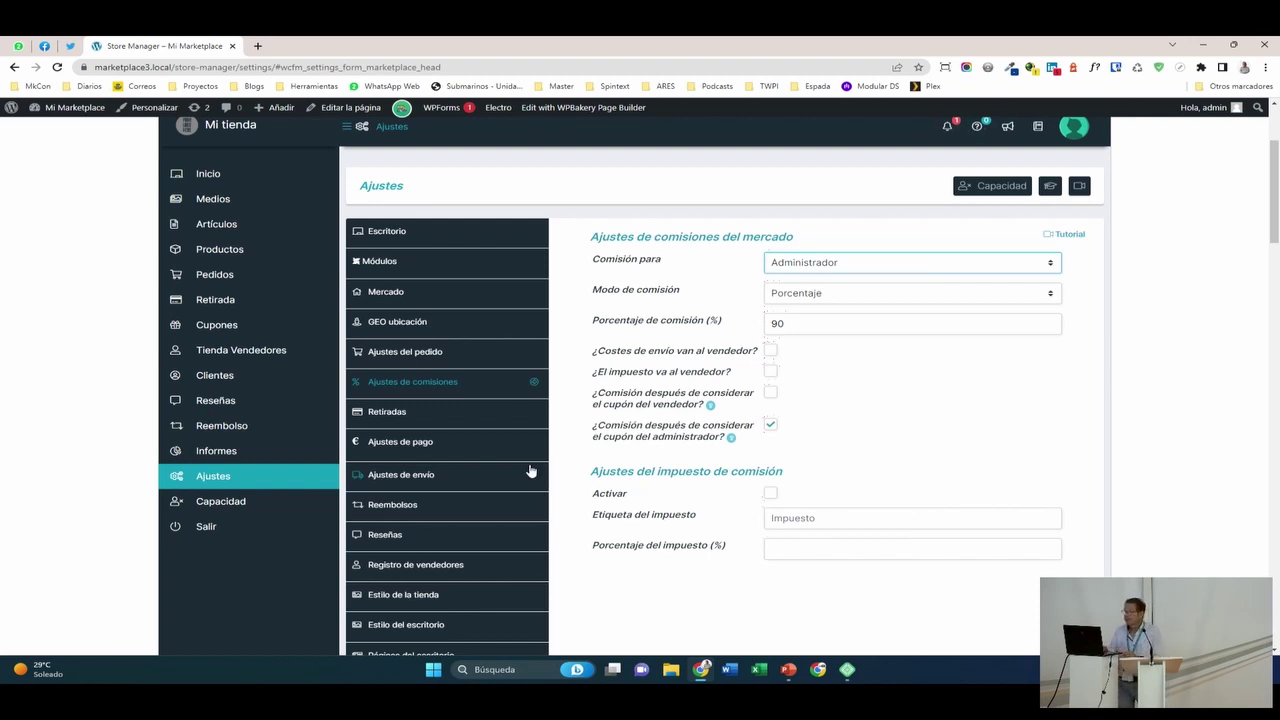
- Review the Retiradas, Ajustes de pago, Ajustes de envío, Reembolsos, Reseñas and Registro de vendedores settings
{"action": "left_click", "coordinate": [396, 420]}
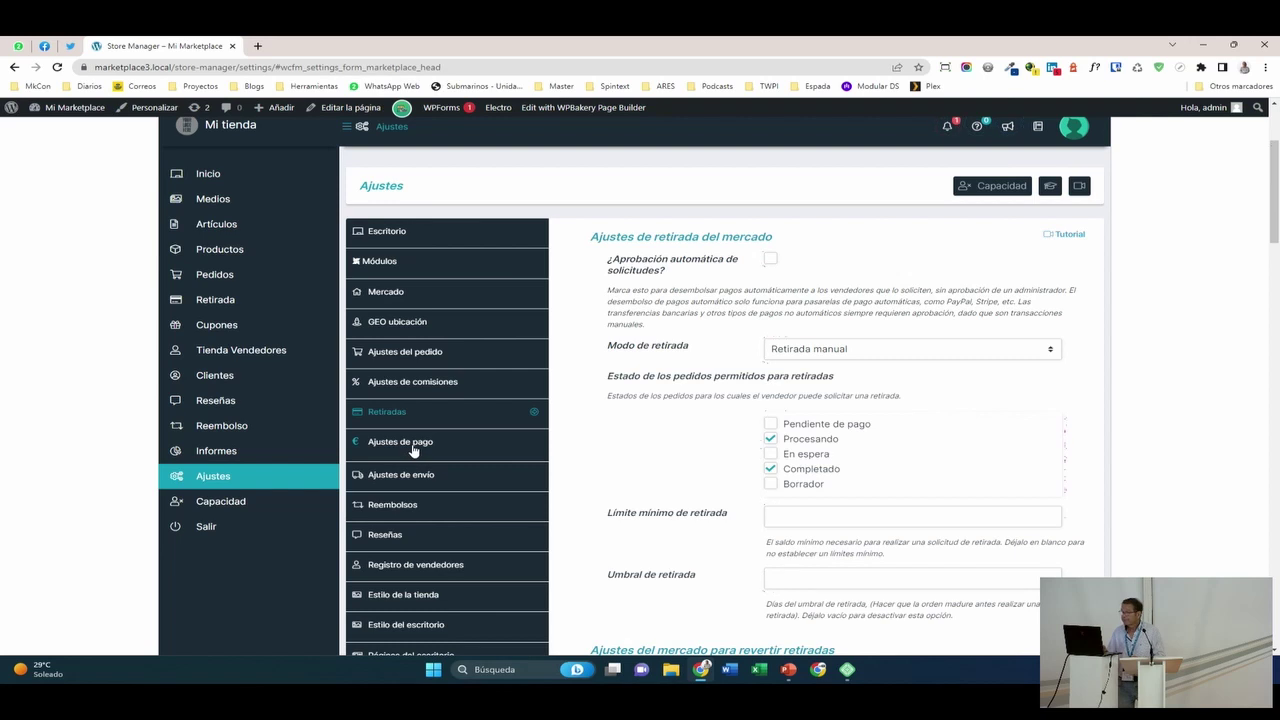
{"action": "left_click", "coordinate": [412, 449]}
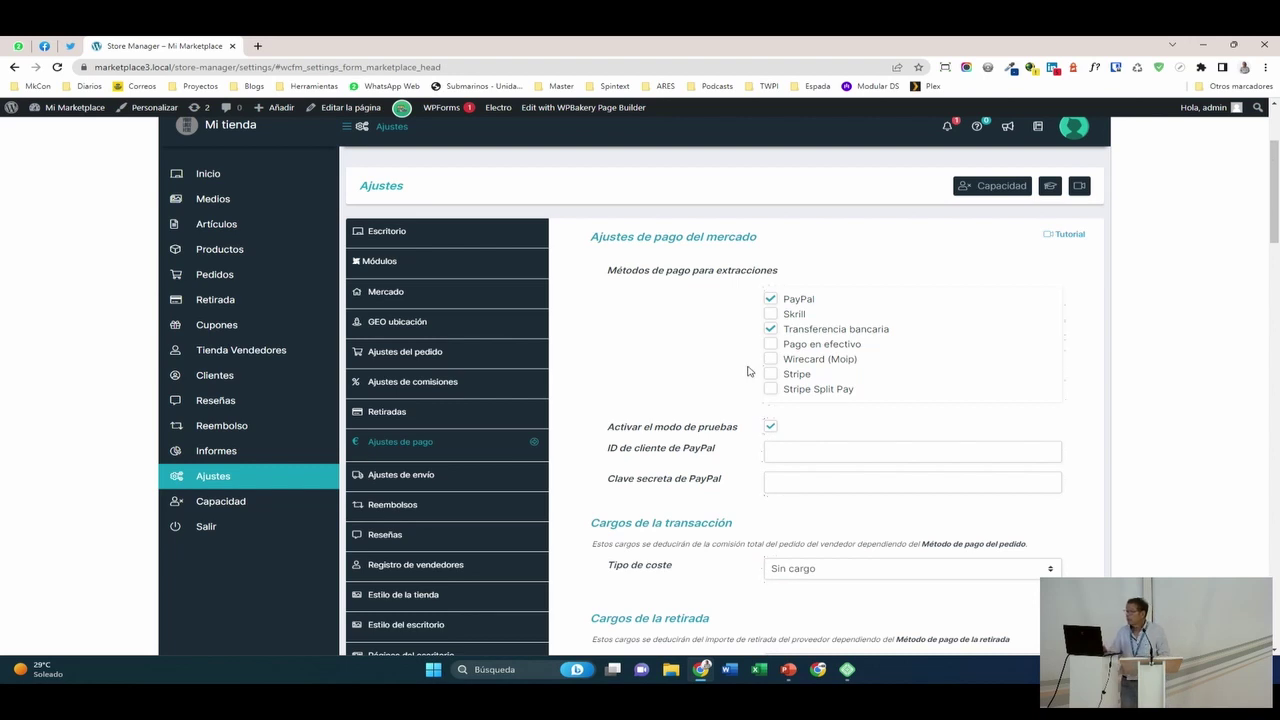
{"action": "left_click", "coordinate": [433, 479]}
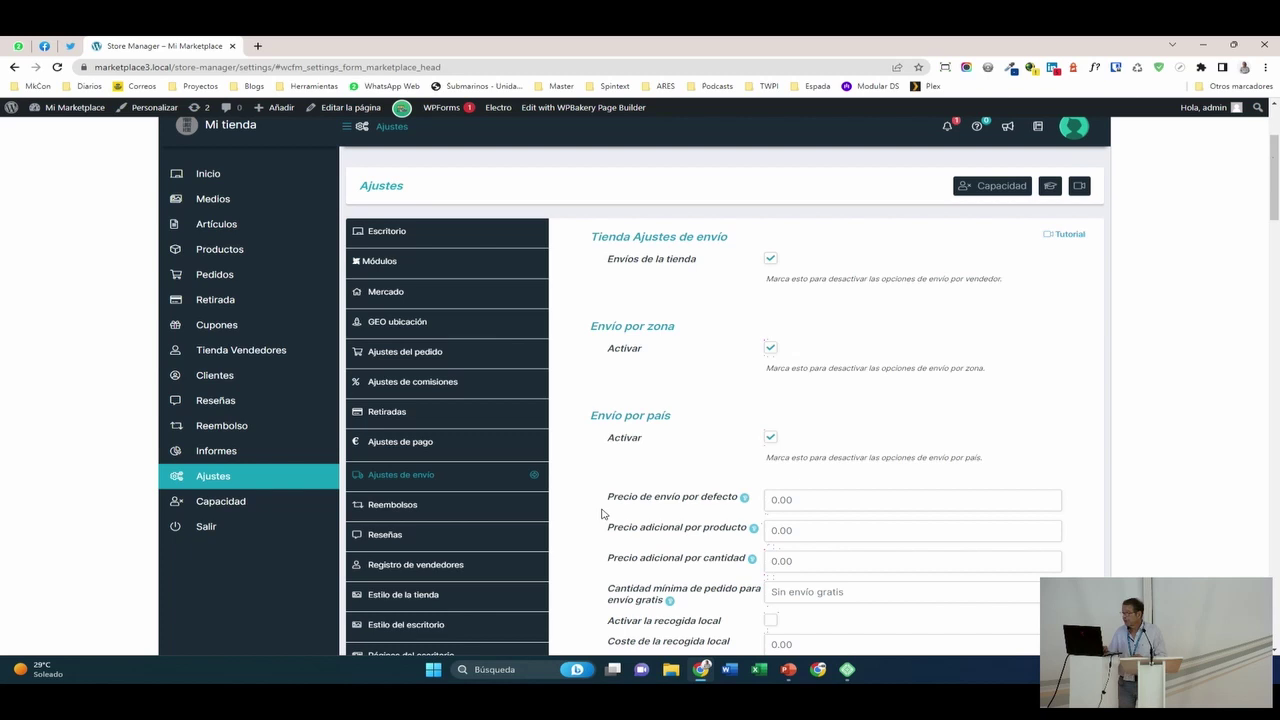
{"action": "left_click", "coordinate": [437, 508]}
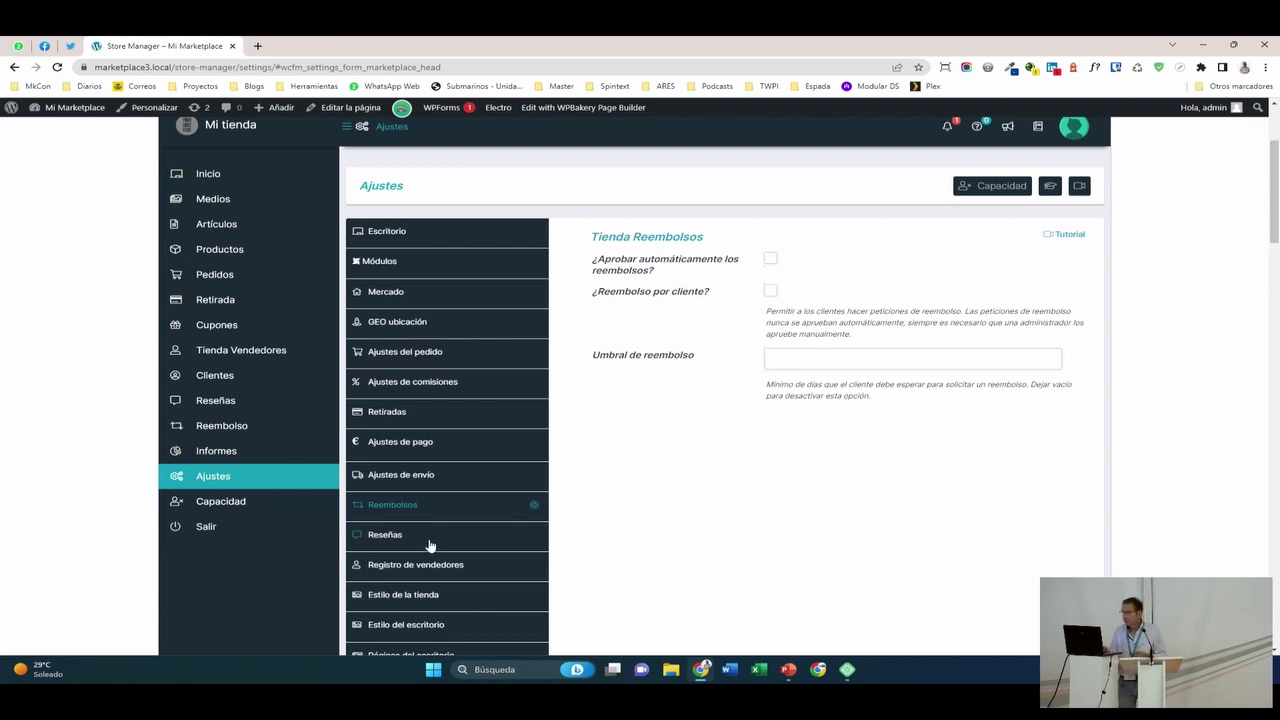
{"action": "left_click", "coordinate": [431, 540]}
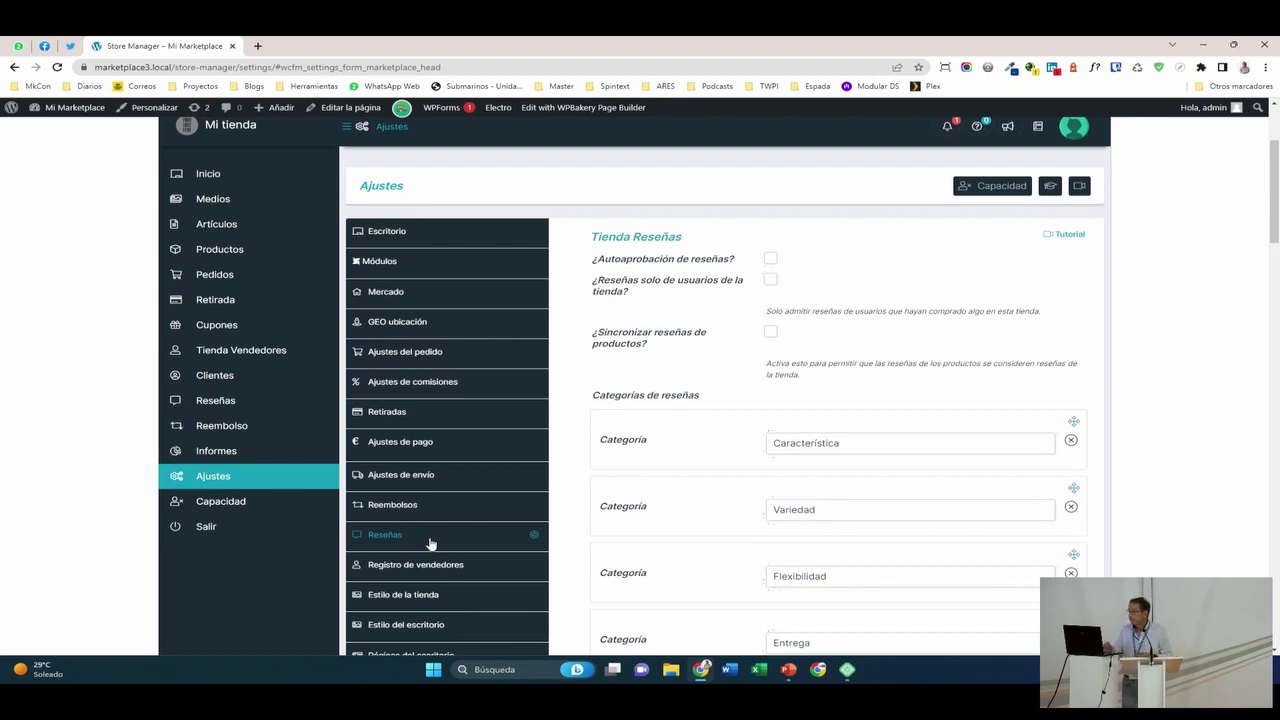
{"action": "left_click", "coordinate": [439, 566]}
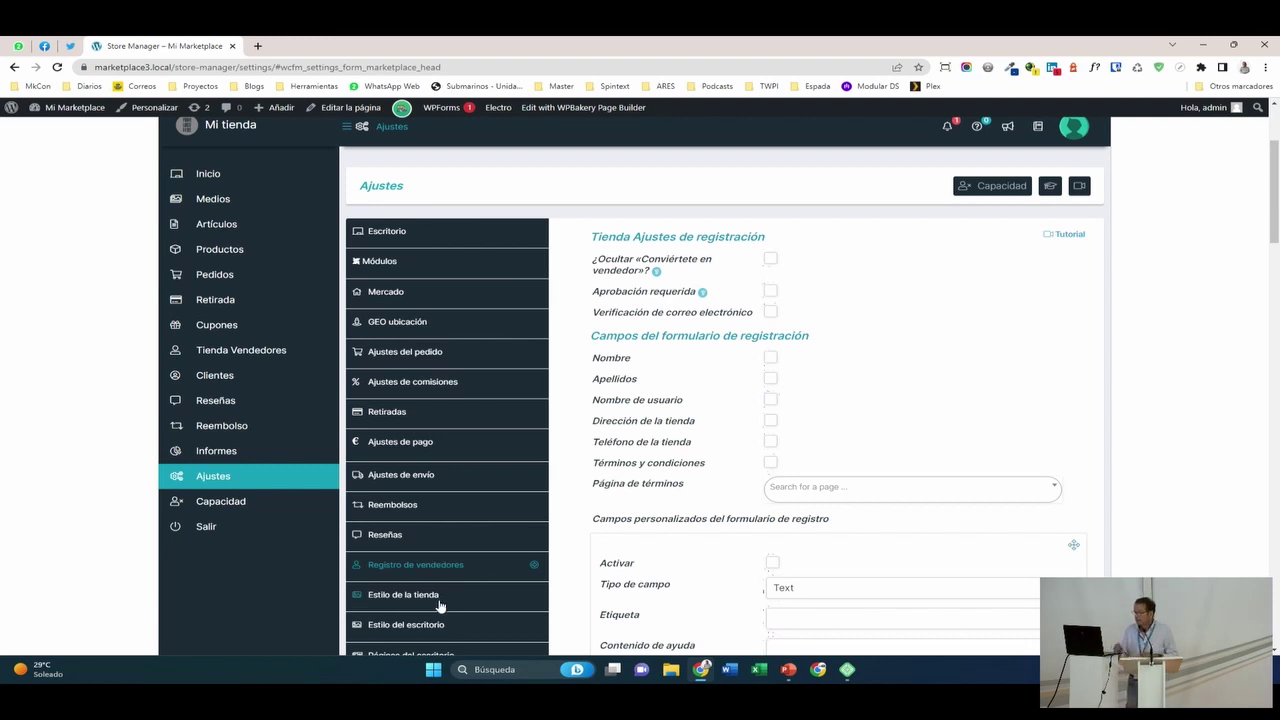
- Review the Estilo de la tienda, Estilo del escritorio, Páginas del escritorio and Menús settings
{"action": "left_click", "coordinate": [405, 601]}
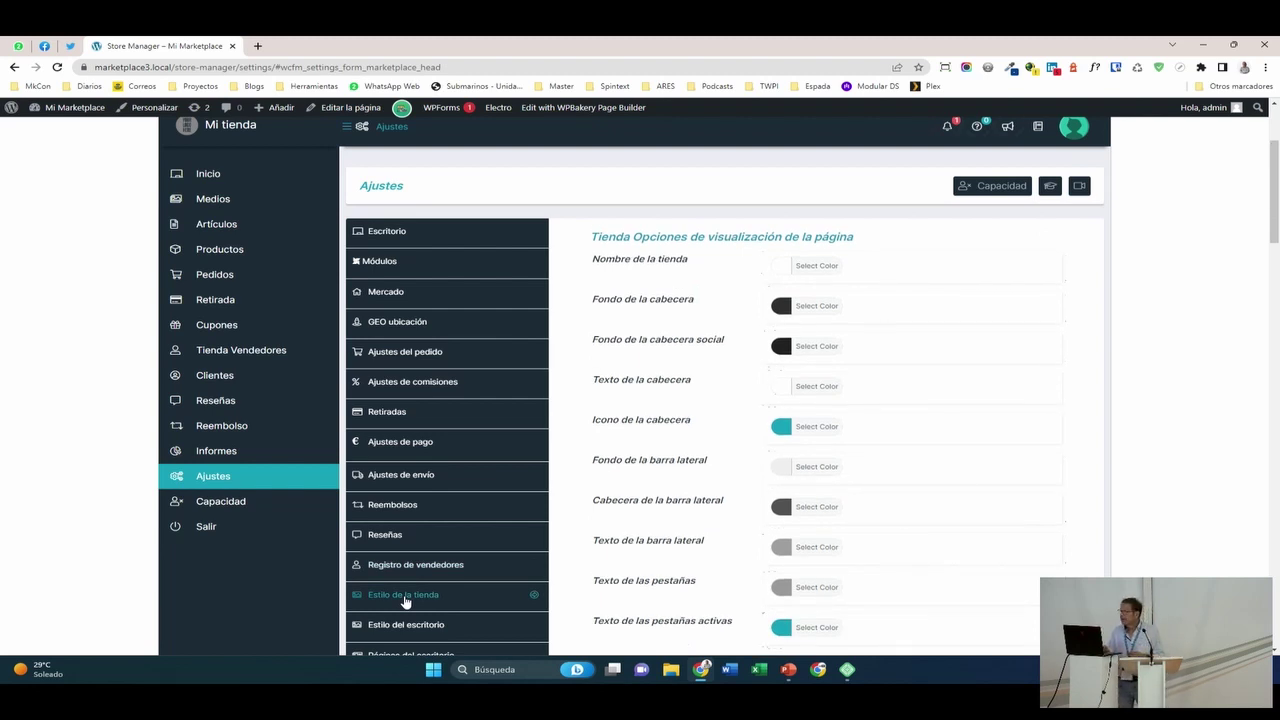
{"action": "left_click", "coordinate": [404, 624]}
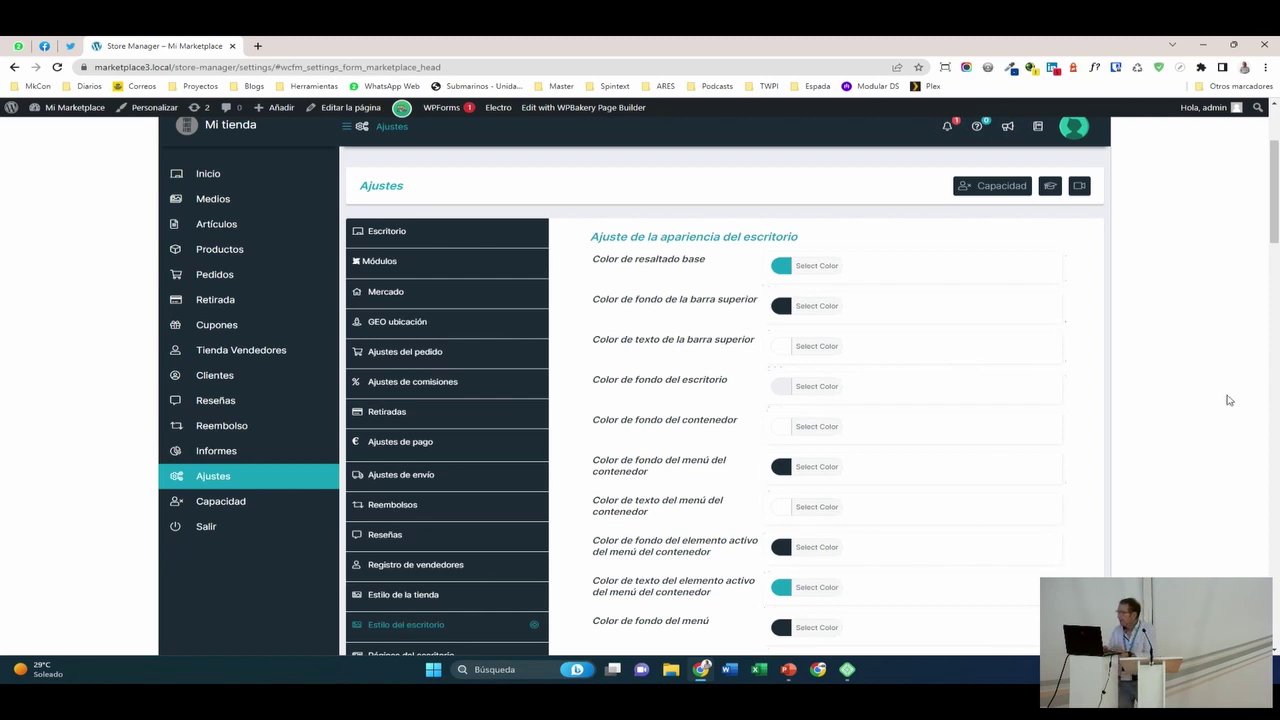
{"action": "left_click_drag", "start_coordinate": [1274, 244], "coordinate": [1274, 265]}
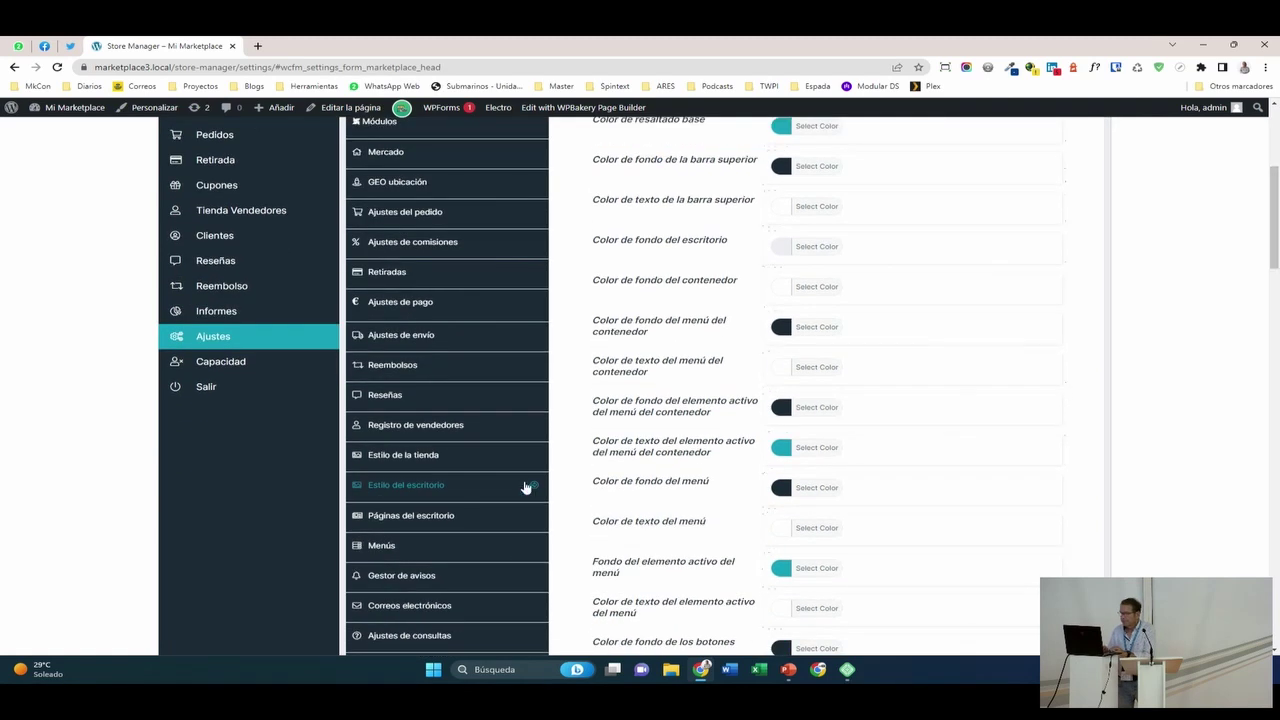
{"action": "left_click", "coordinate": [463, 525]}
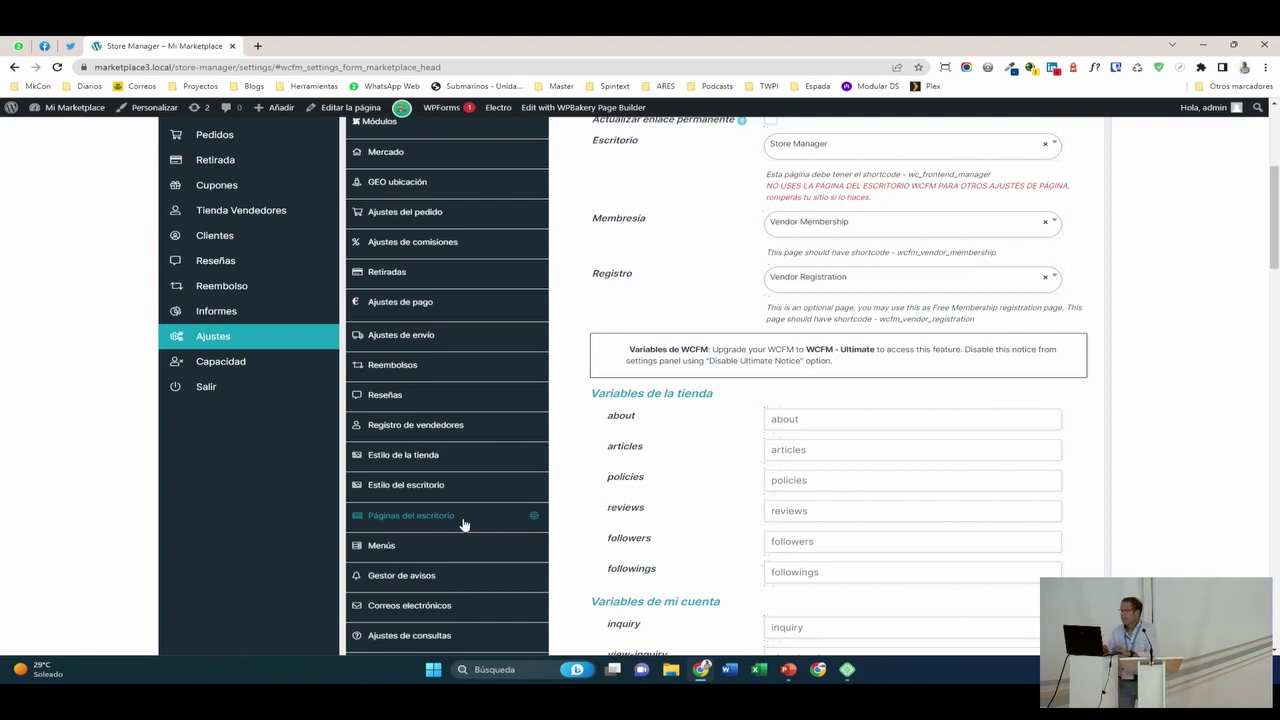
{"action": "left_click", "coordinate": [418, 555]}
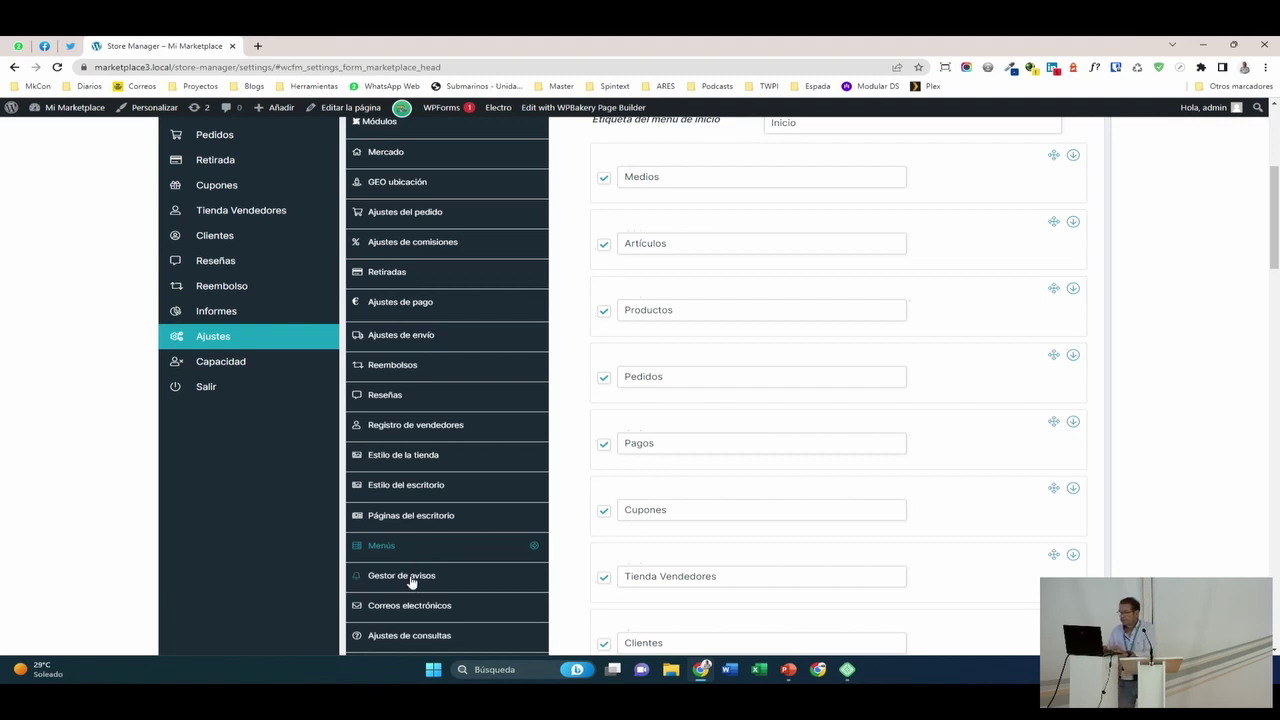
- Review the Gestor de avisos, Correos electrónicos and Ajustes de consultas settings
{"action": "left_click", "coordinate": [410, 581]}
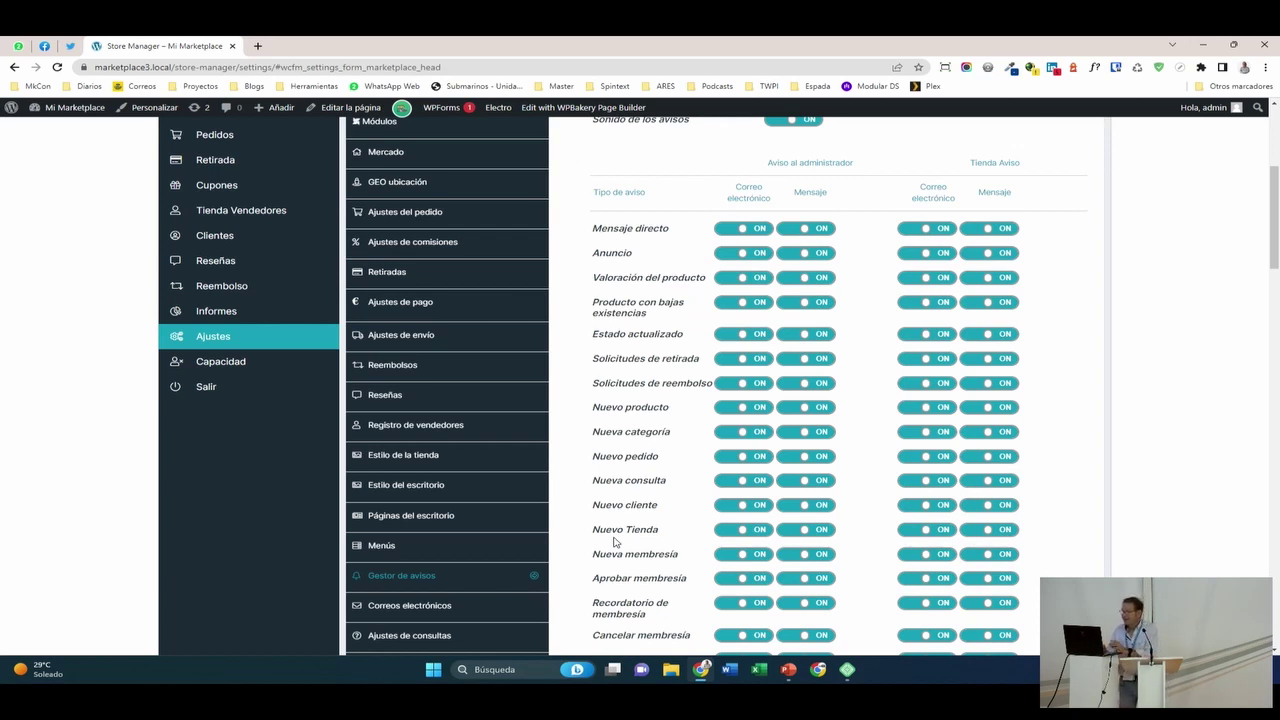
{"action": "left_click", "coordinate": [462, 606]}
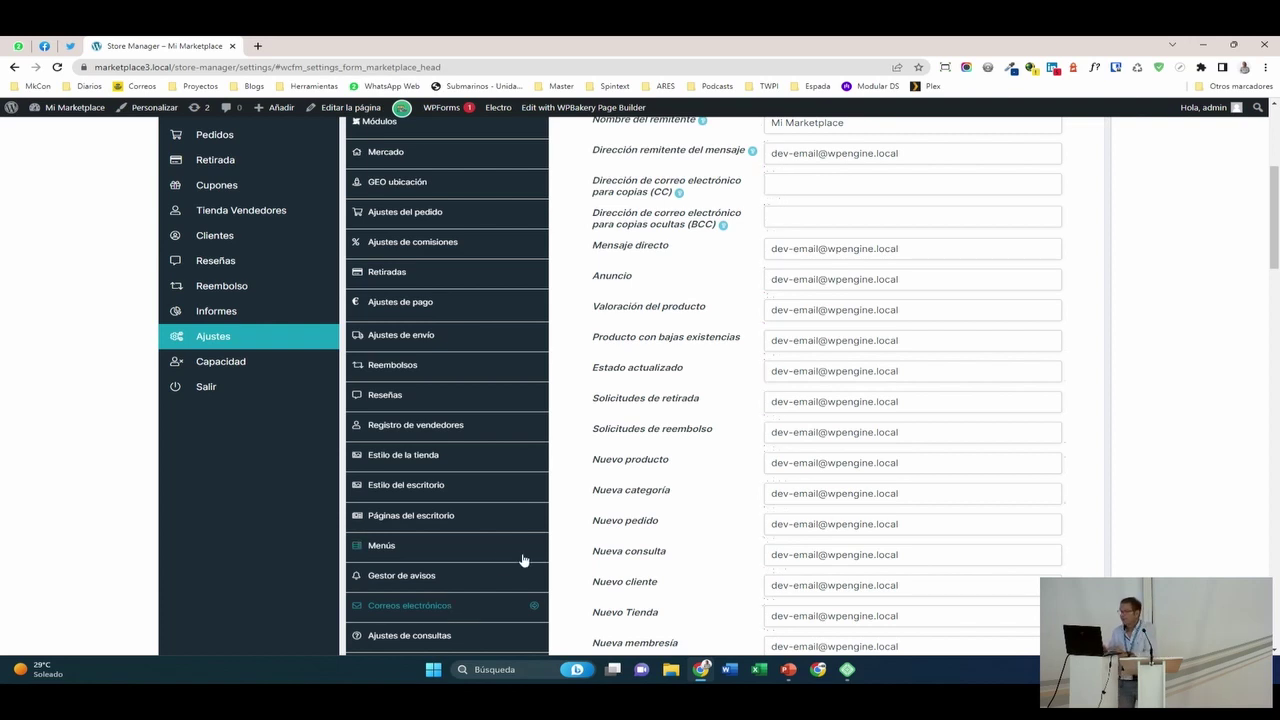
{"action": "left_click", "coordinate": [450, 637]}
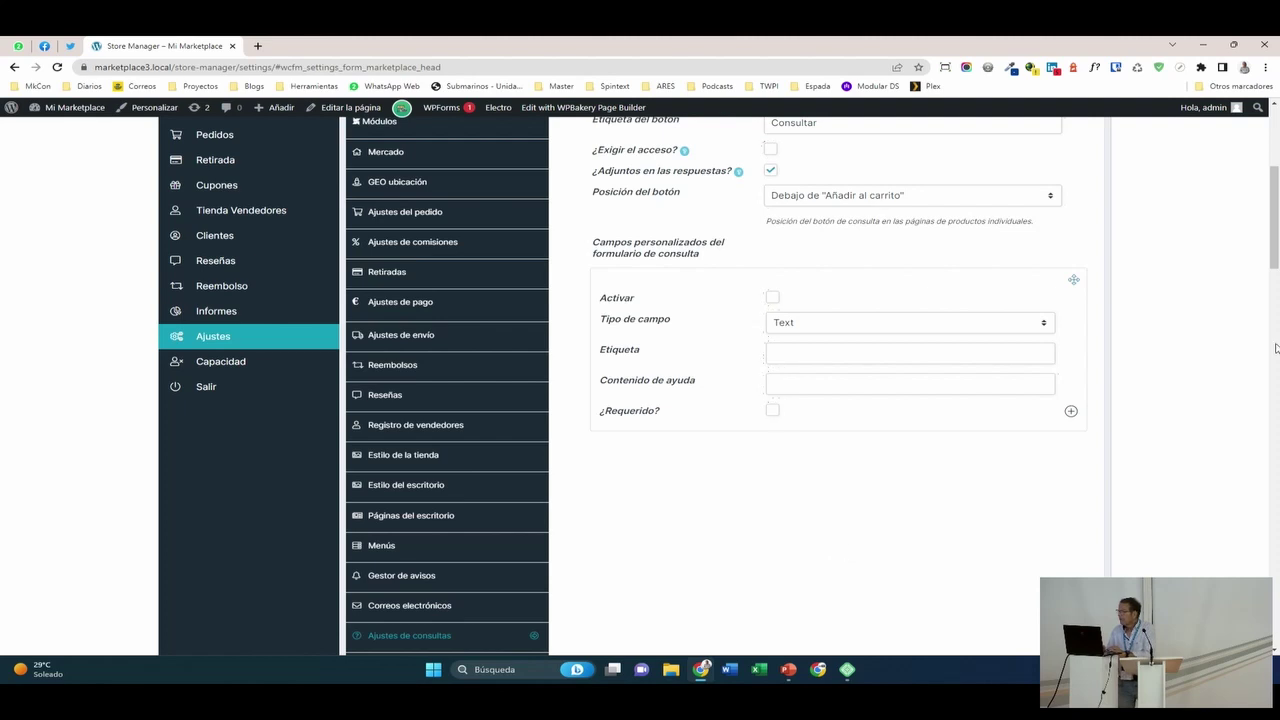
{"action": "scroll", "coordinate": [1276, 236], "scroll_direction": "up", "scroll_amount": 2}
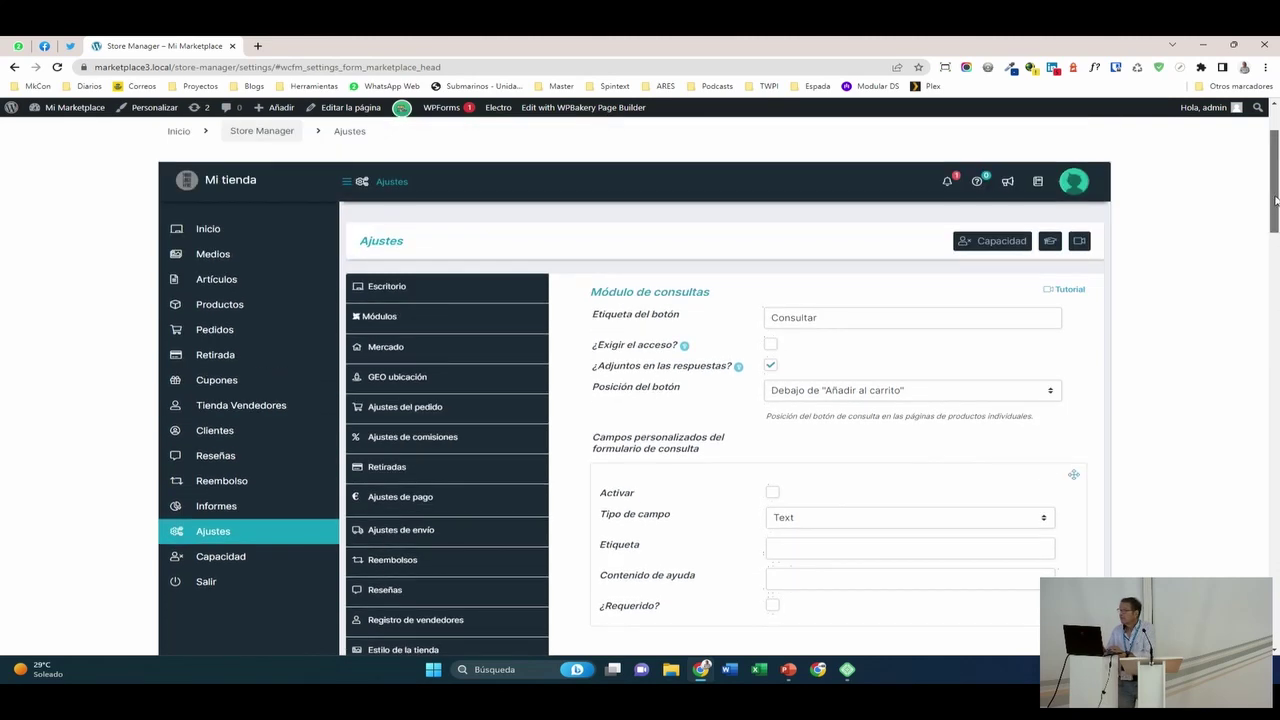
- Review the Categorías del tipo de producto, Campo personalizado de producto, Tienda Políticas, Tienda Horas and Limpieza de datos settings
{"action": "scroll", "coordinate": [1276, 236], "scroll_direction": "down", "scroll_amount": 4}
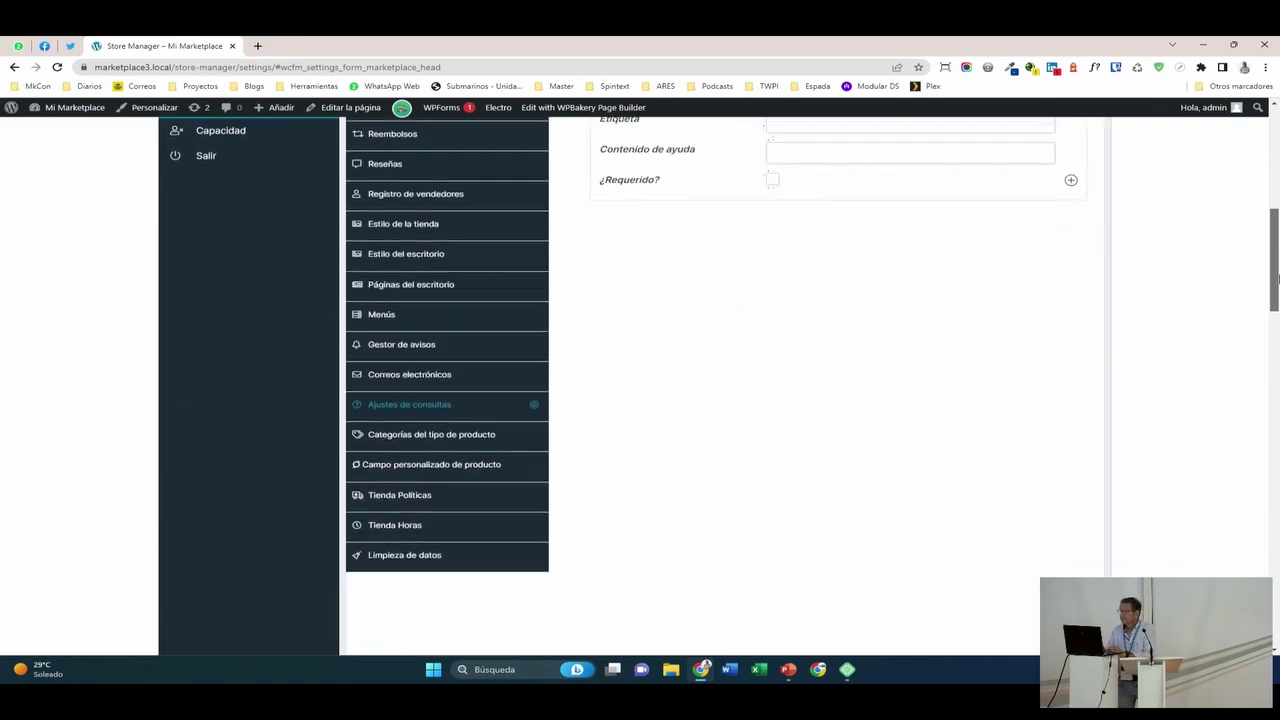
{"action": "left_click", "coordinate": [464, 431]}
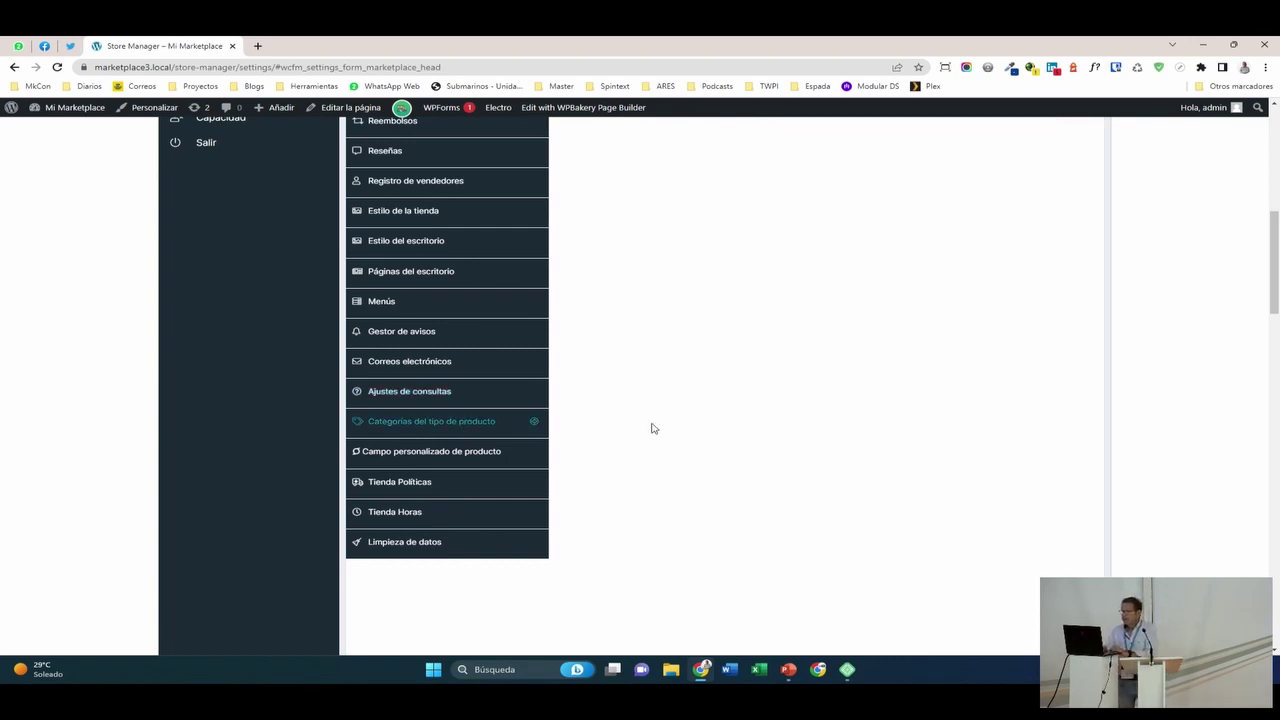
{"action": "left_click", "coordinate": [414, 452]}
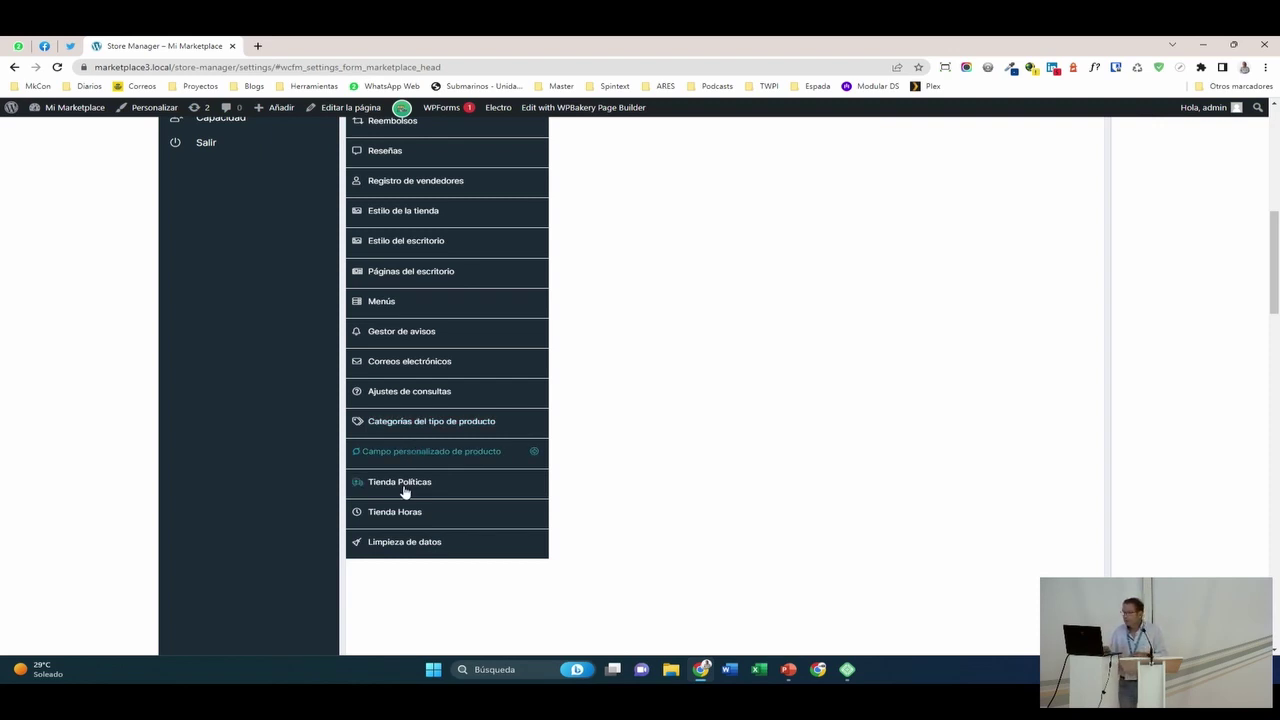
{"action": "left_click", "coordinate": [404, 486]}
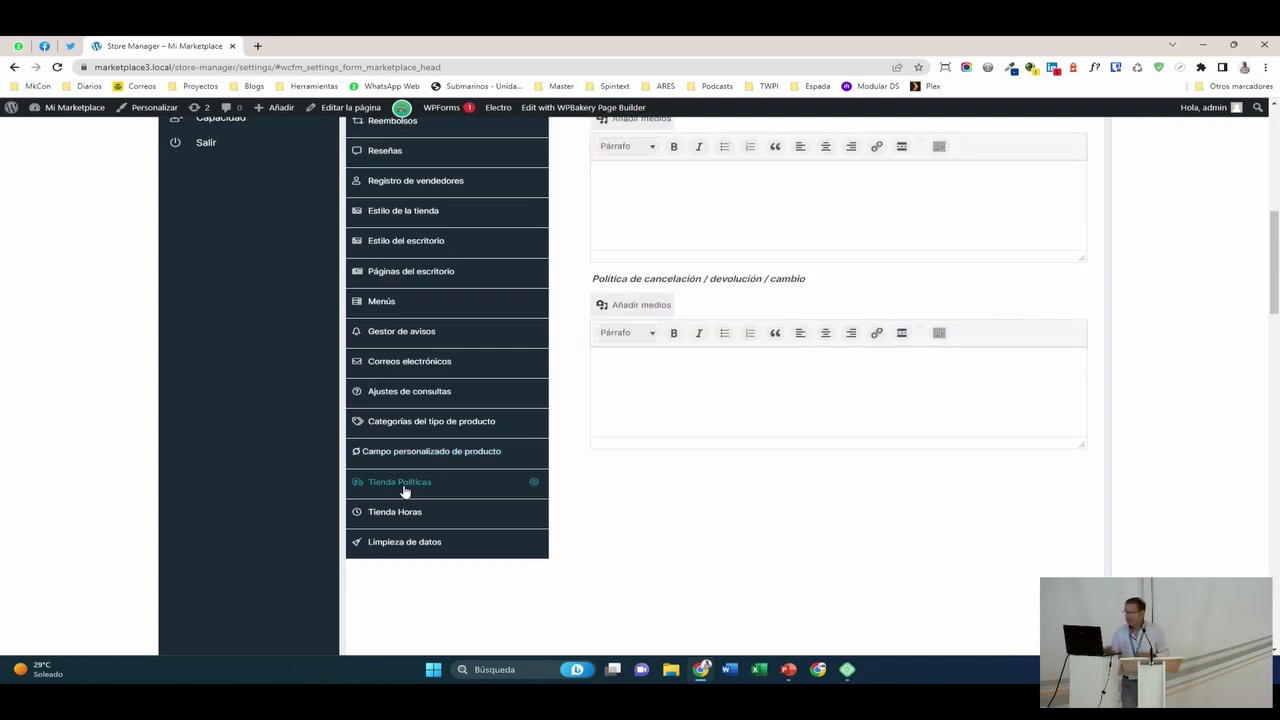
{"action": "left_click", "coordinate": [416, 518]}
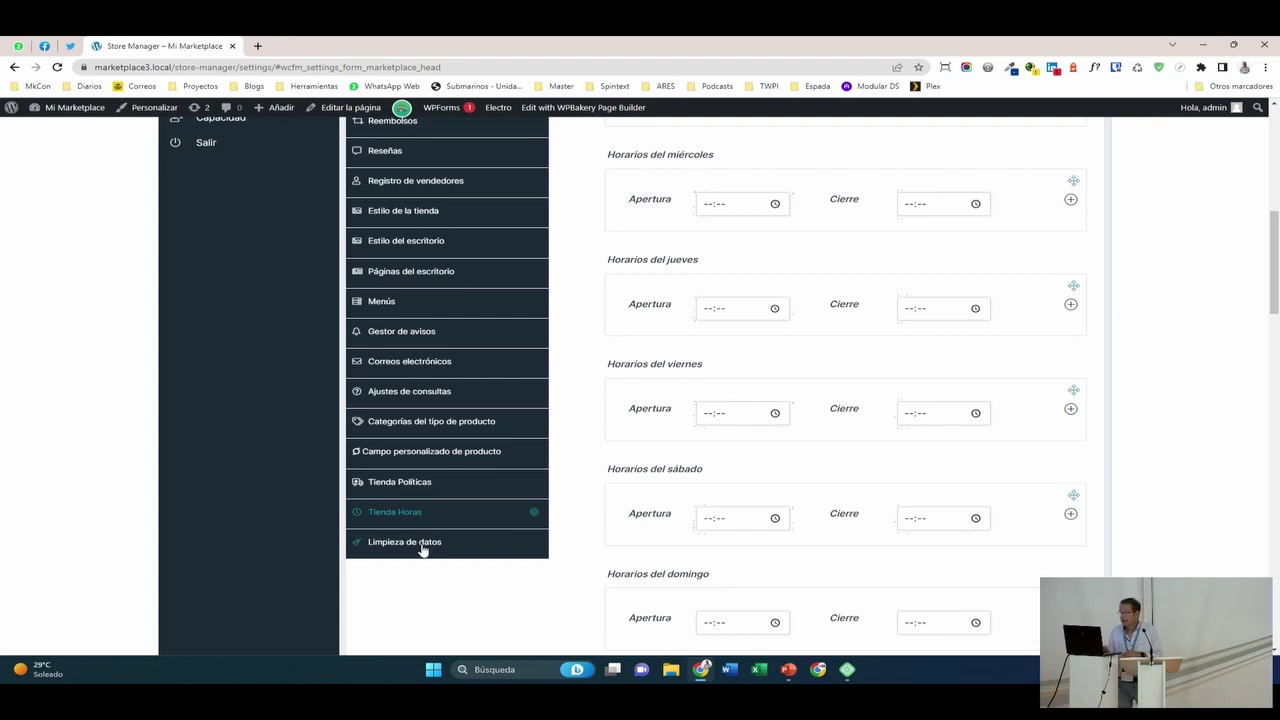
{"action": "left_click", "coordinate": [422, 549]}
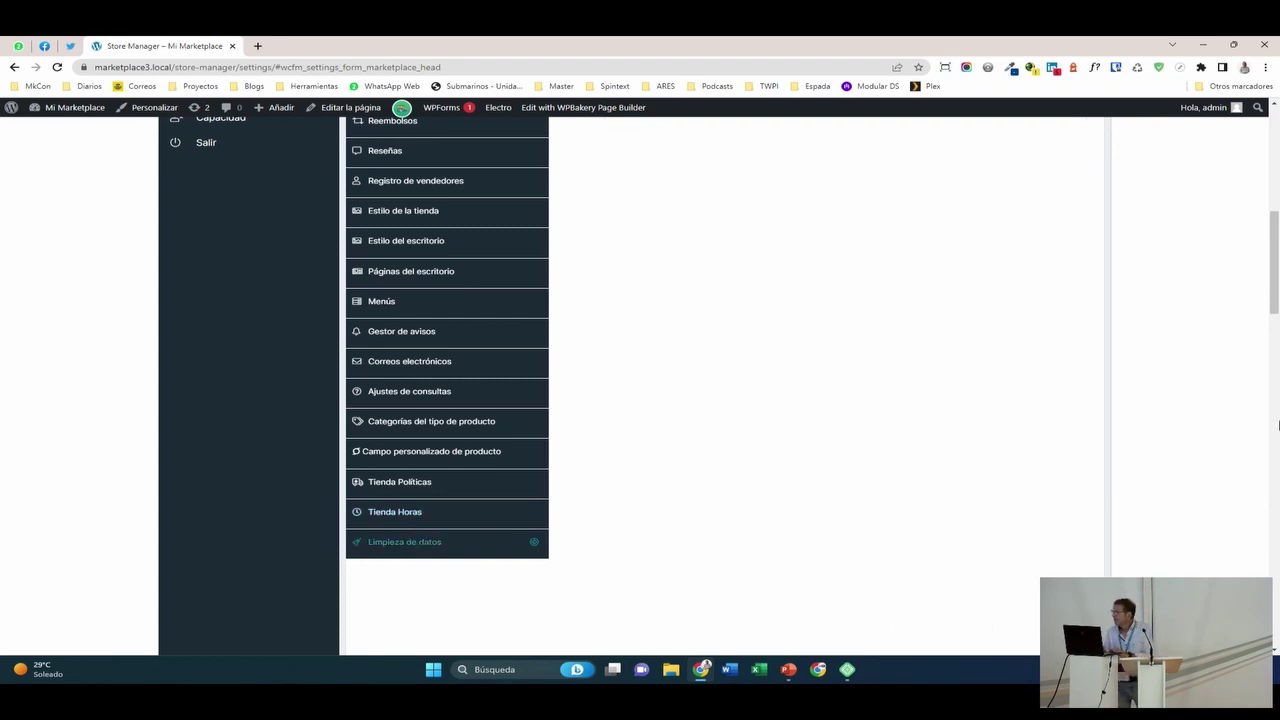
{"action": "left_click_drag", "start_coordinate": [1273, 292], "coordinate": [1274, 200]}
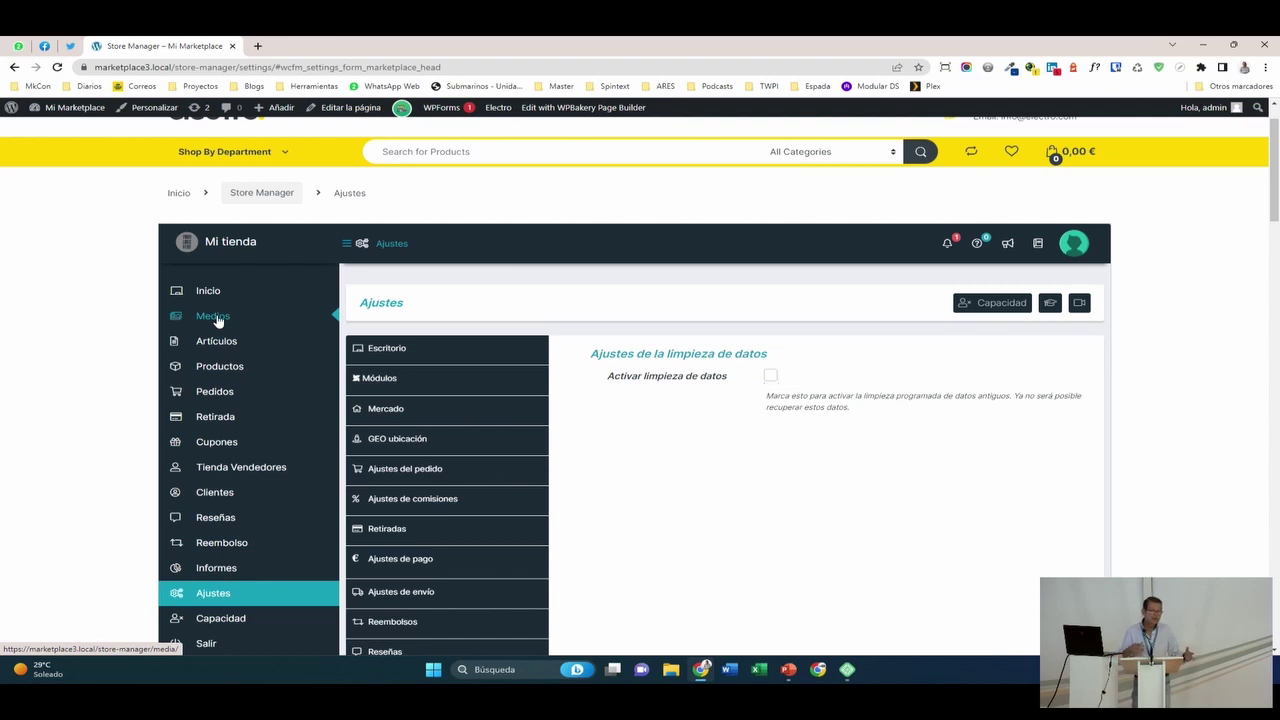
- Review the form for adding a product, the Pedidos order list and the Retirada withdrawal requests
{"action": "mouse_move", "coordinate": [235, 350]}
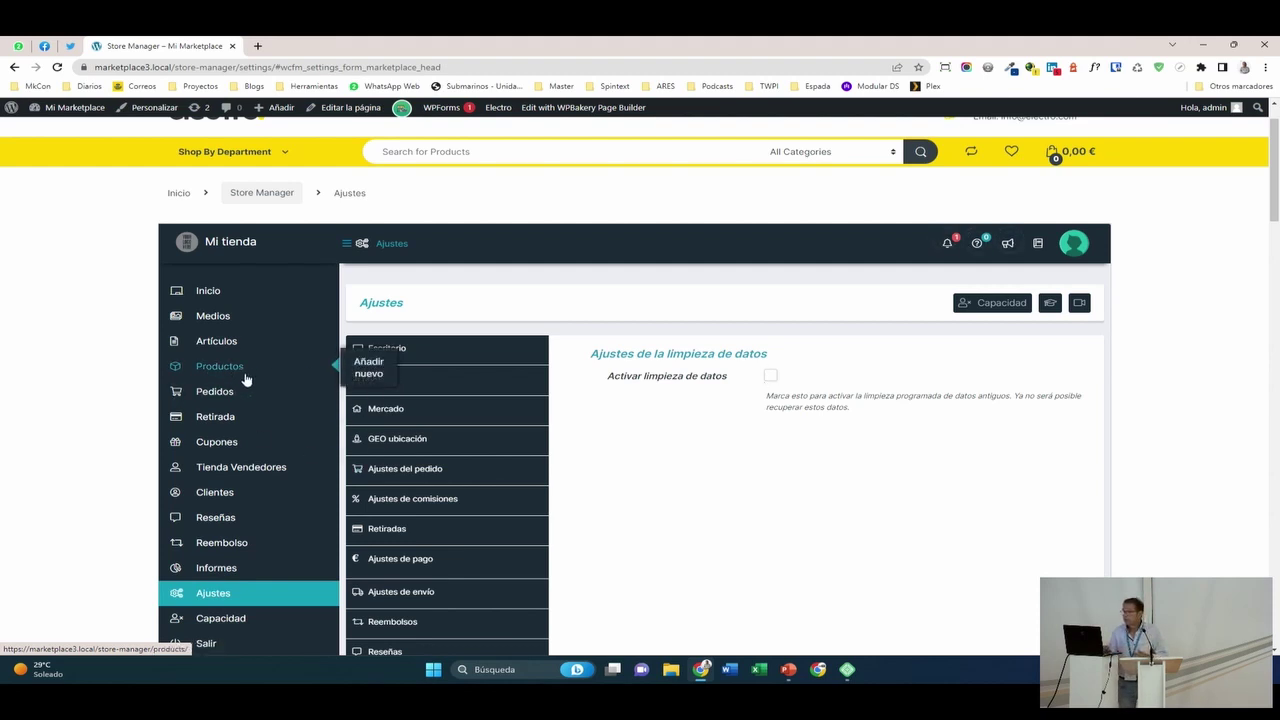
{"action": "left_click", "coordinate": [362, 368]}
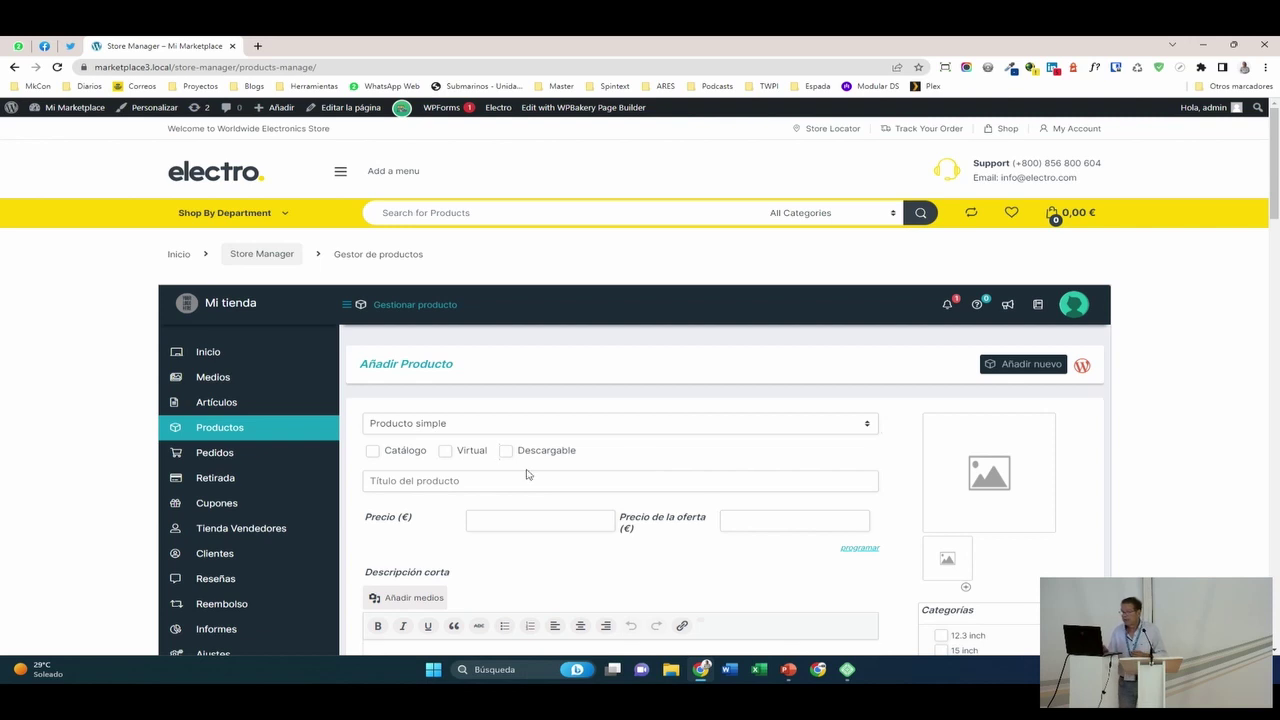
{"action": "left_click", "coordinate": [232, 455]}
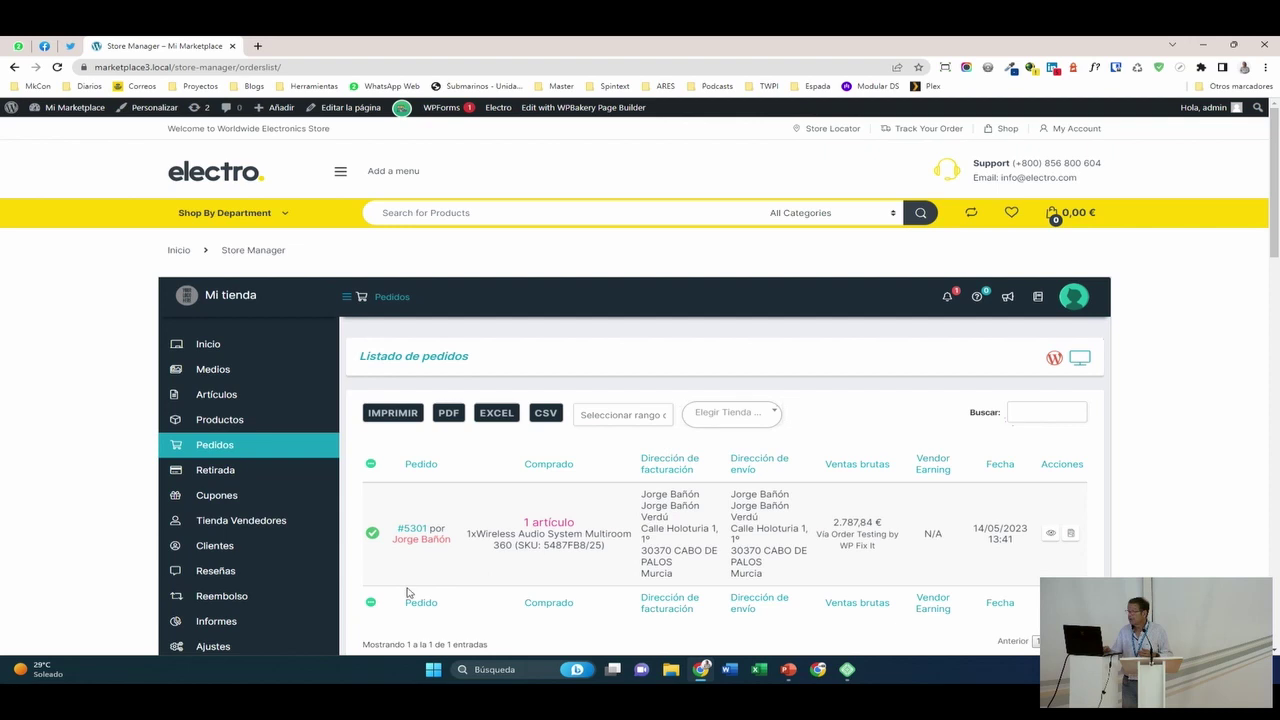
{"action": "left_click", "coordinate": [239, 474]}
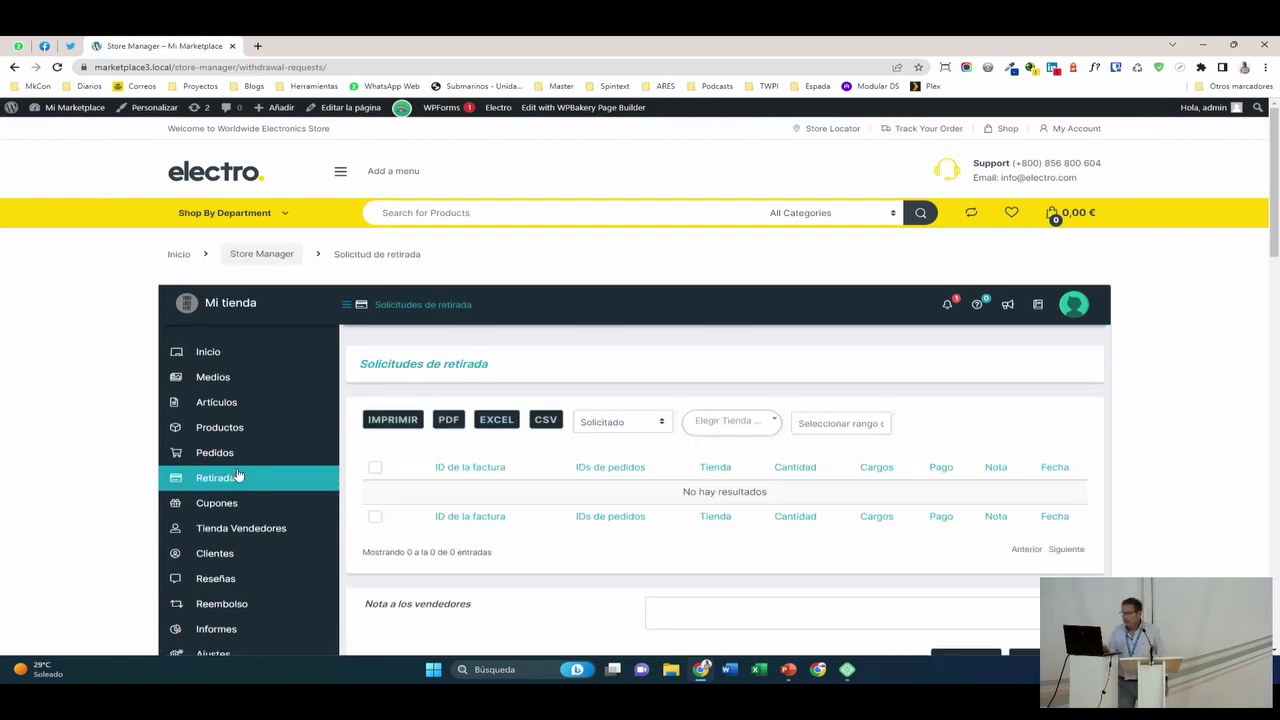
- Review the Cupones, Tienda Vendedores and Clientes sections of the Store Manager
{"action": "mouse_move", "coordinate": [231, 504]}
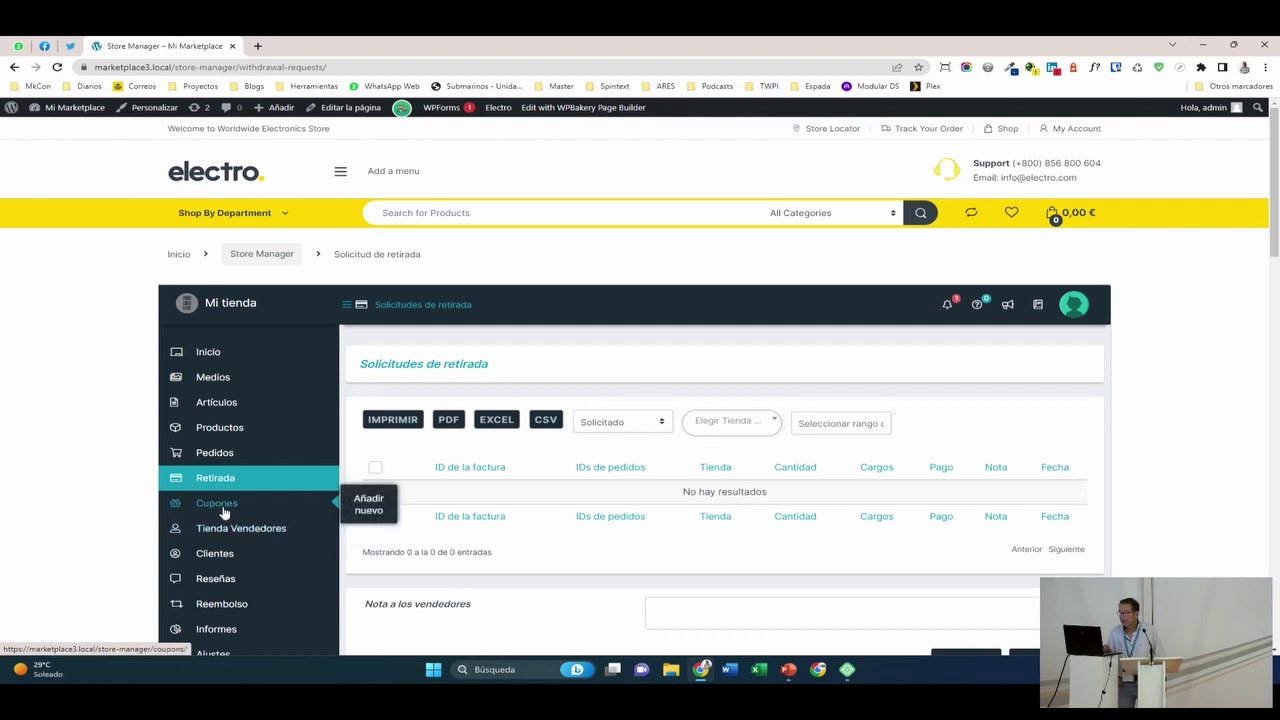
{"action": "left_click", "coordinate": [217, 503]}
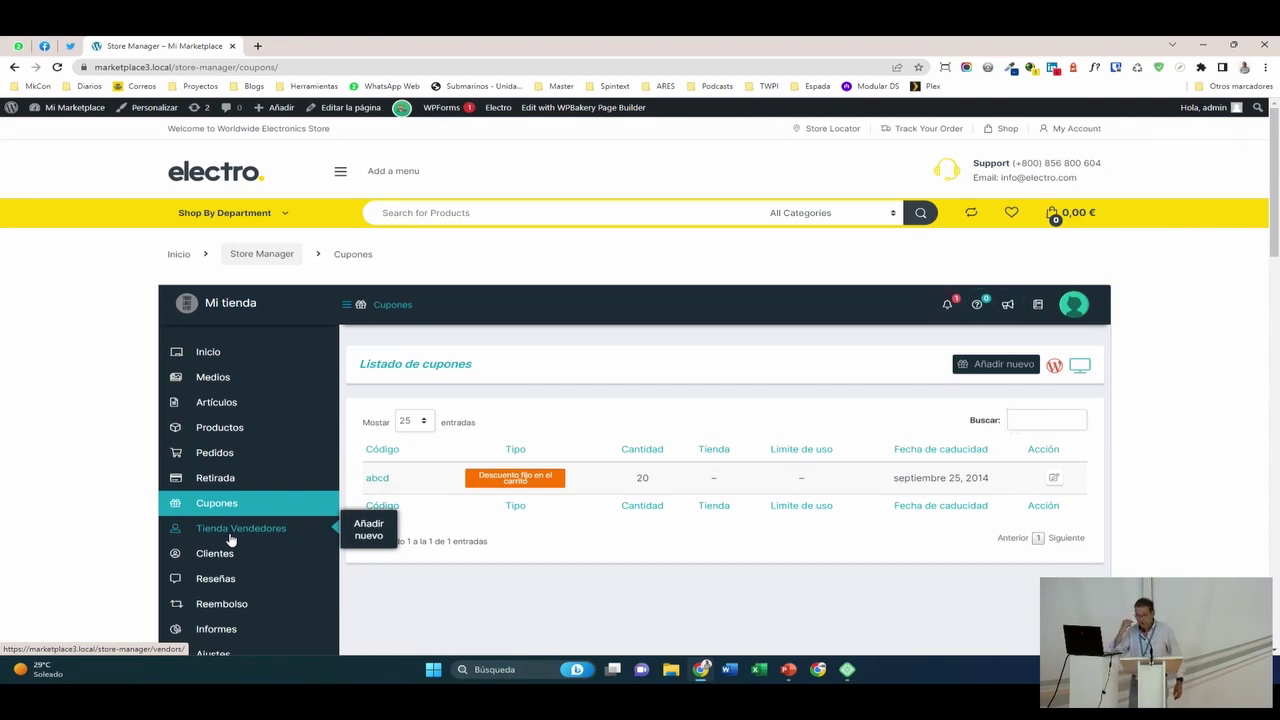
{"action": "left_click", "coordinate": [230, 529]}
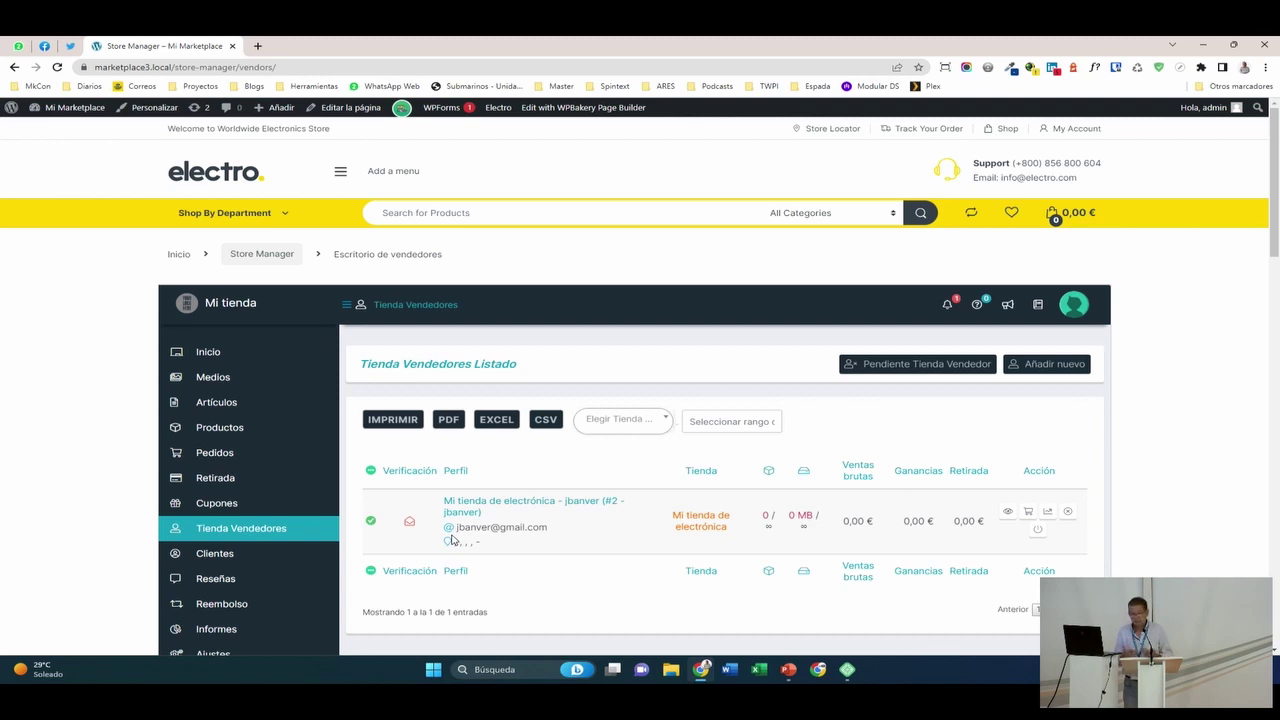
{"action": "left_click", "coordinate": [229, 564]}
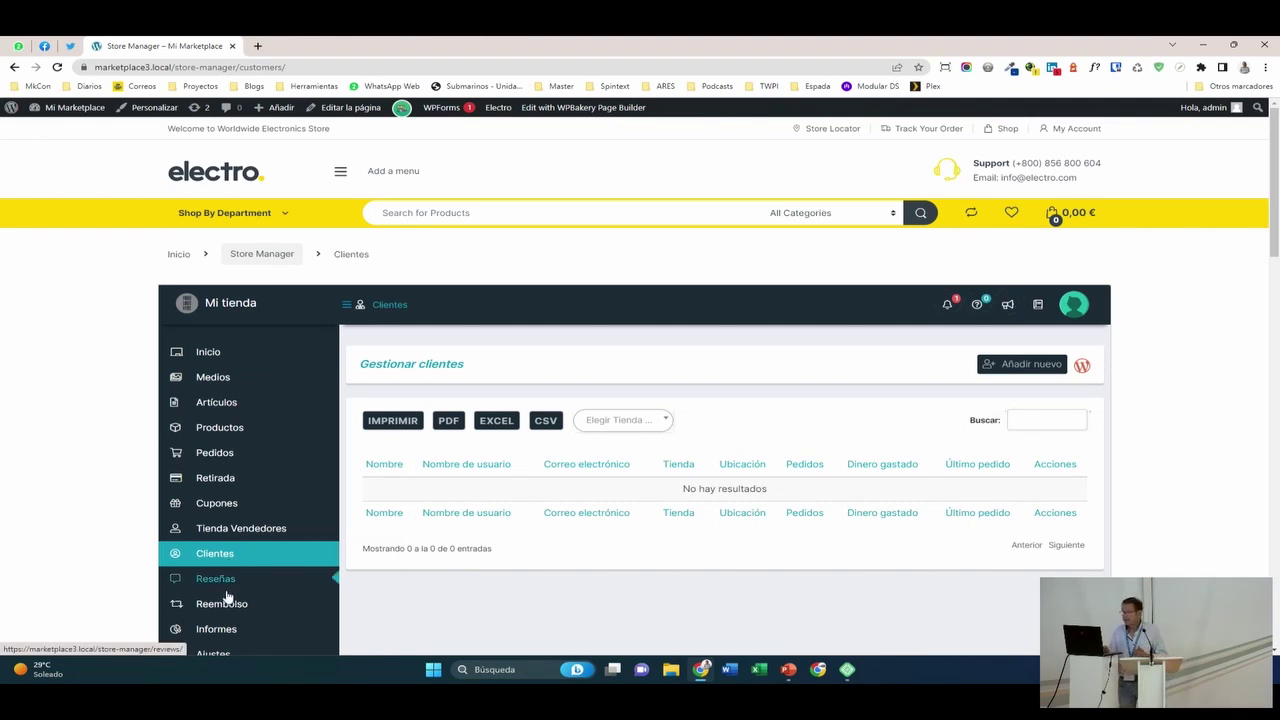
- Review the Reseñas and Reembolso sections and the sales-by-date report in Informes
{"action": "left_click", "coordinate": [228, 590]}
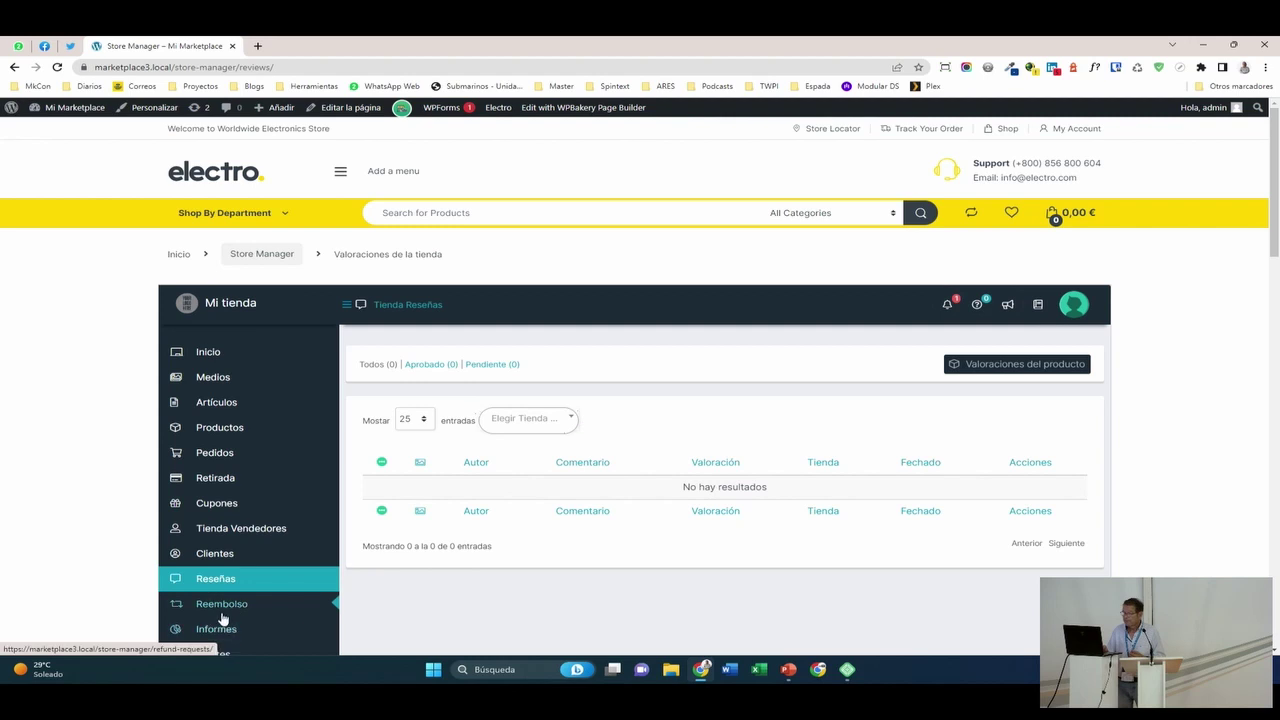
{"action": "left_click", "coordinate": [222, 605]}
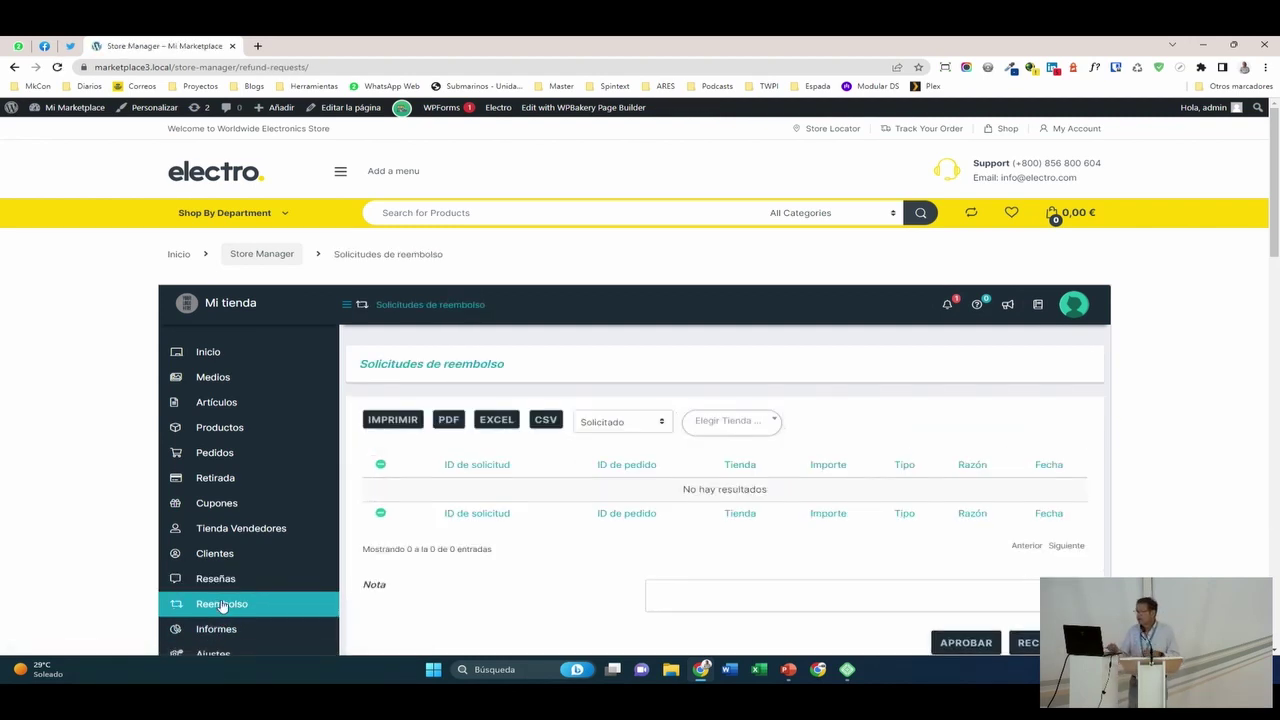
{"action": "left_click", "coordinate": [230, 640]}
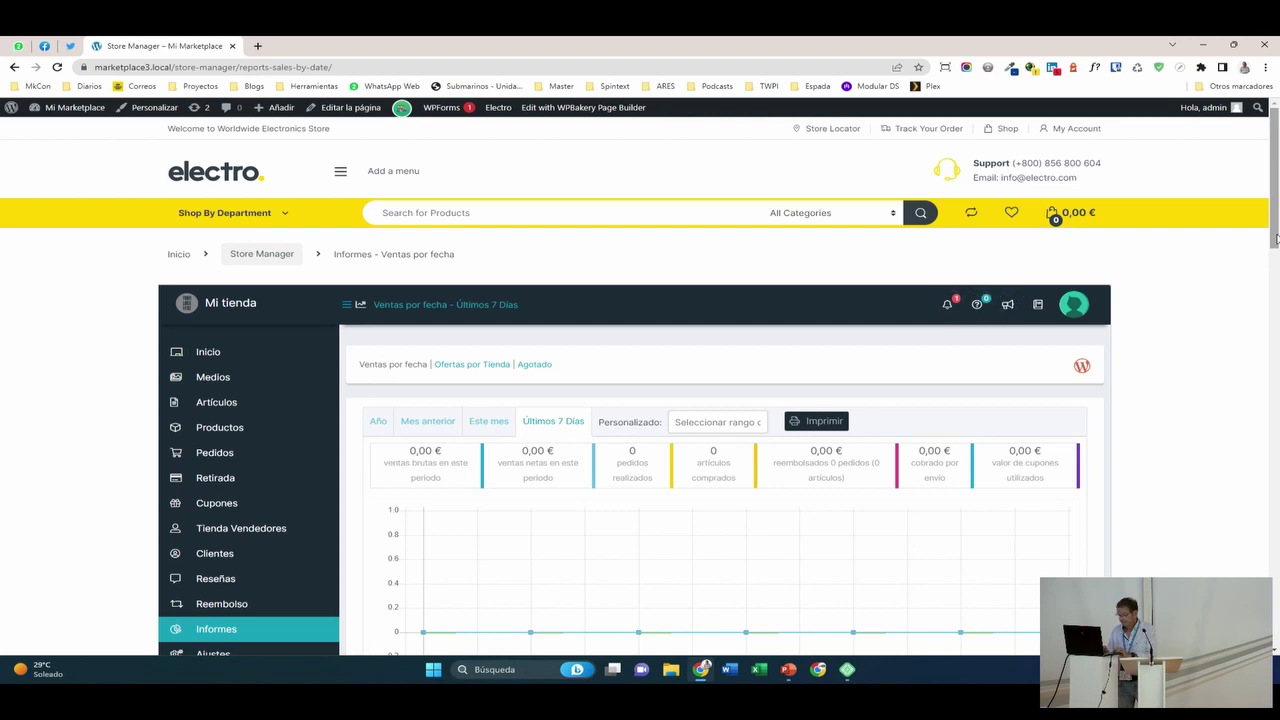
{"action": "left_click_drag", "start_coordinate": [1276, 237], "coordinate": [1271, 280]}
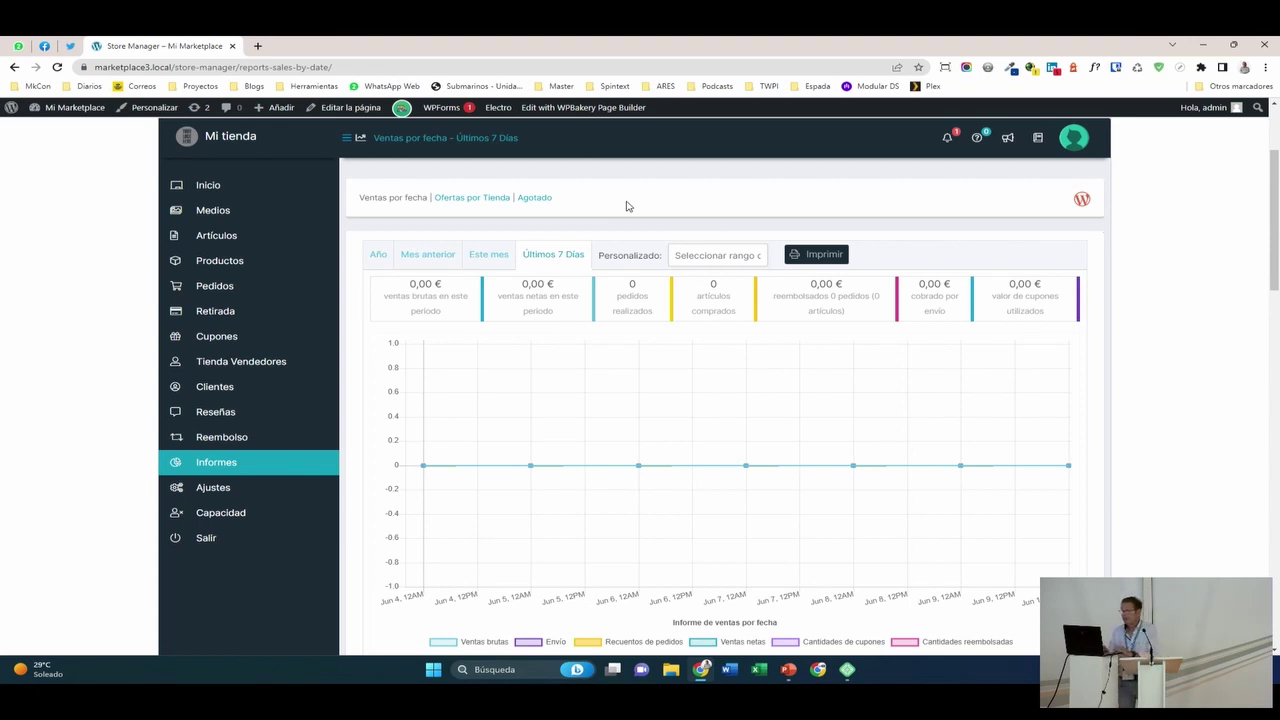
- Revisit the Ajustes page and review the vendor capability settings in Capacidad
{"action": "left_click", "coordinate": [206, 494]}
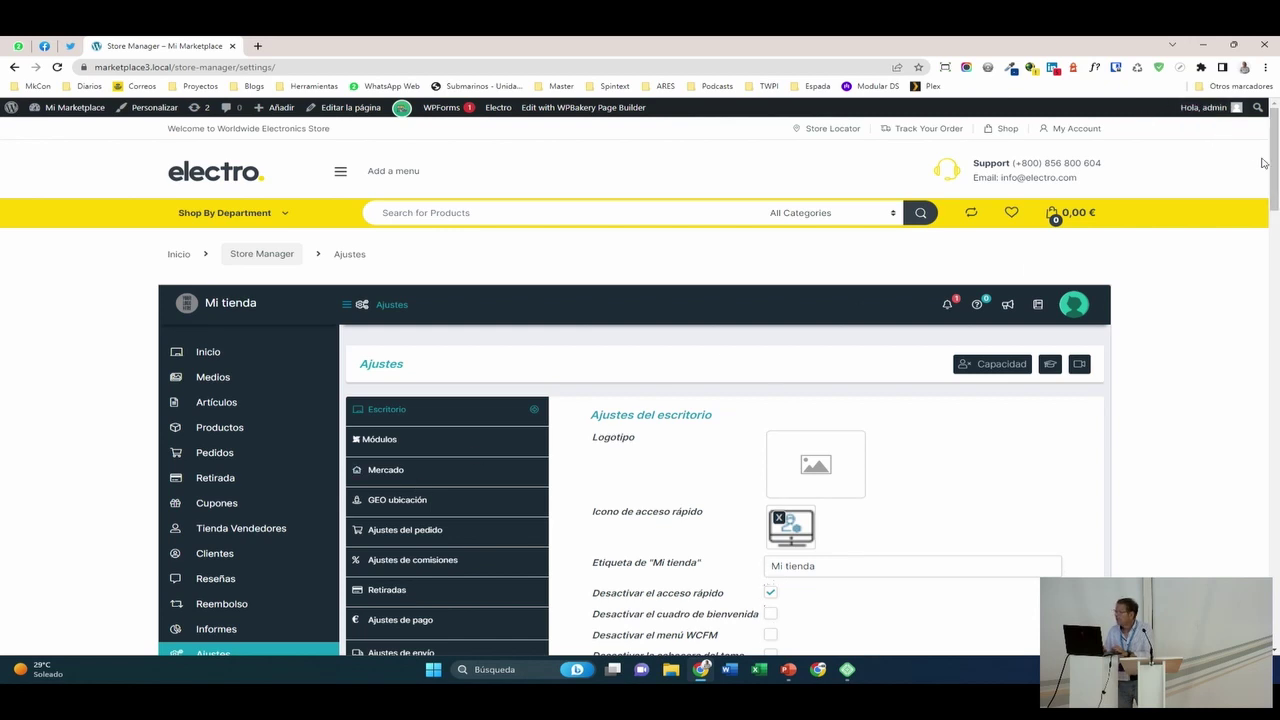
{"action": "scroll", "coordinate": [1266, 170], "scroll_direction": "down", "scroll_amount": 5}
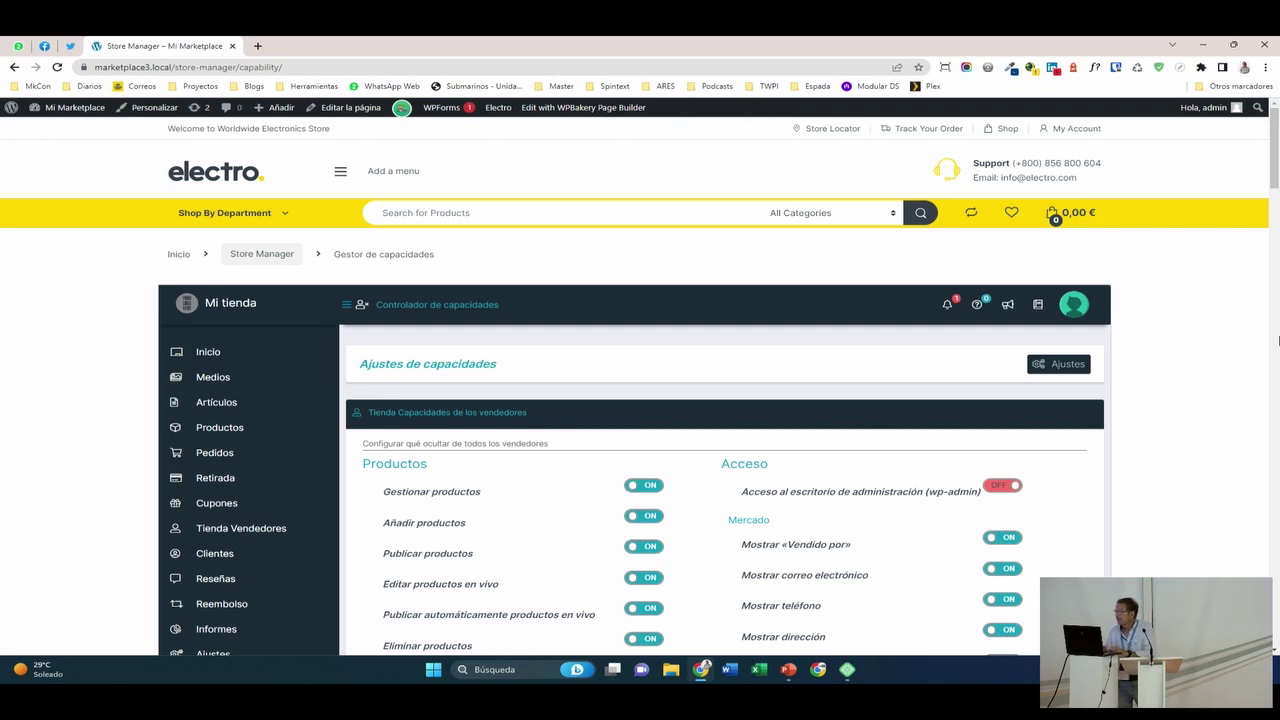
{"action": "left_click_drag", "start_coordinate": [1271, 162], "coordinate": [1247, 190]}
{"action": "scroll", "coordinate": [1247, 190], "scroll_direction": "up", "scroll_amount": 2}
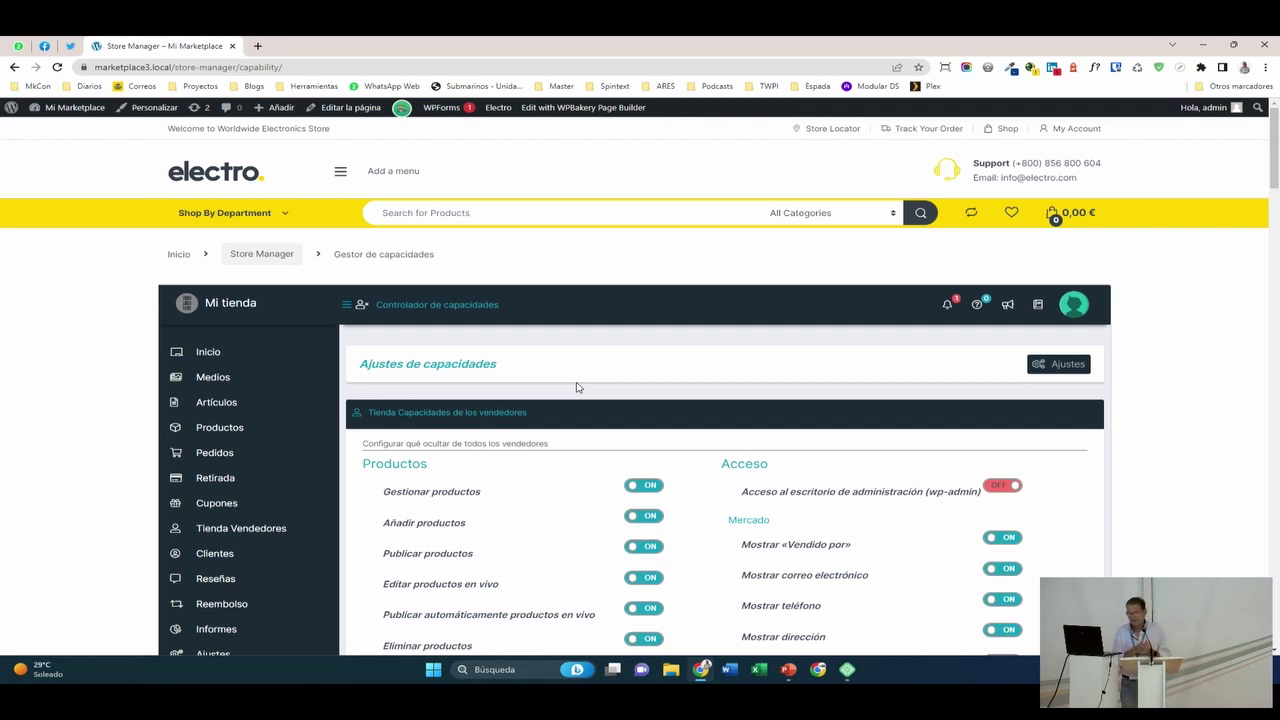
- Close the browser and stop the marketplace3 site in Local
{"action": "left_click", "coordinate": [1262, 47]}
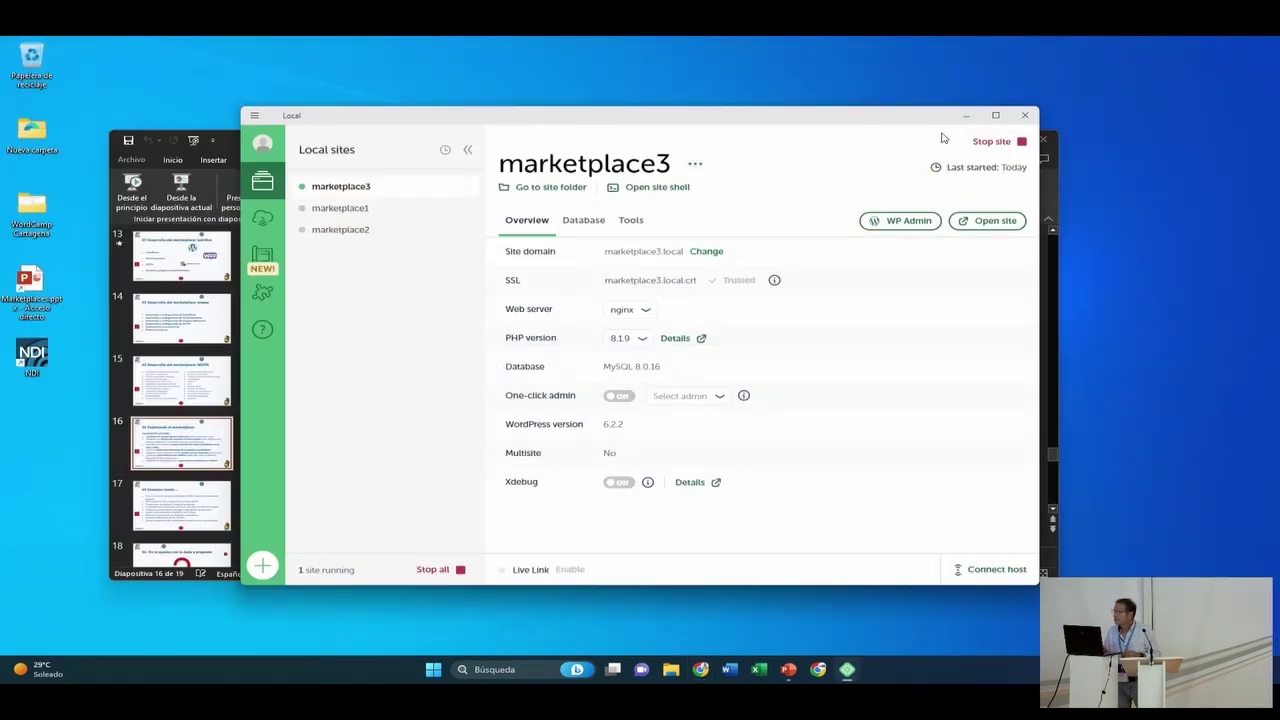
{"action": "left_click", "coordinate": [983, 143]}
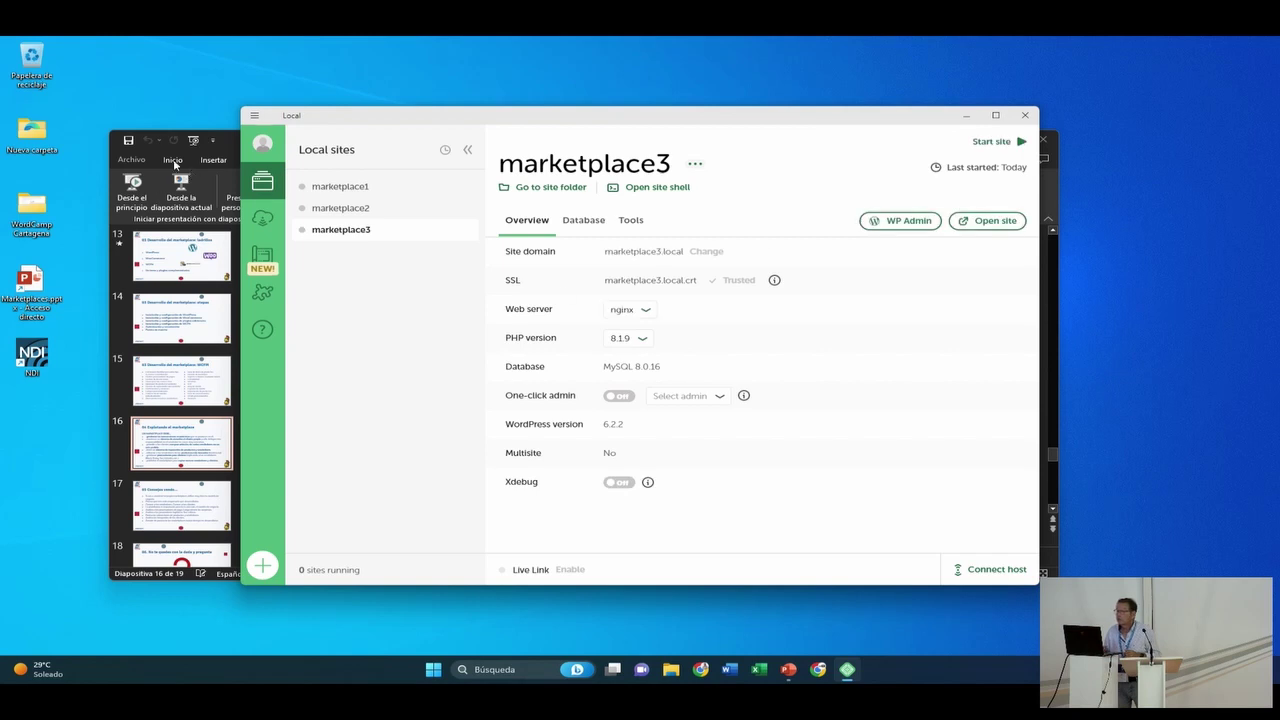
- Switch to the Marketplaces.pptx presentation in PowerPoint and start the slide show from the slide "04 Explotando el marketplace"
{"action": "left_click", "coordinate": [222, 140]}
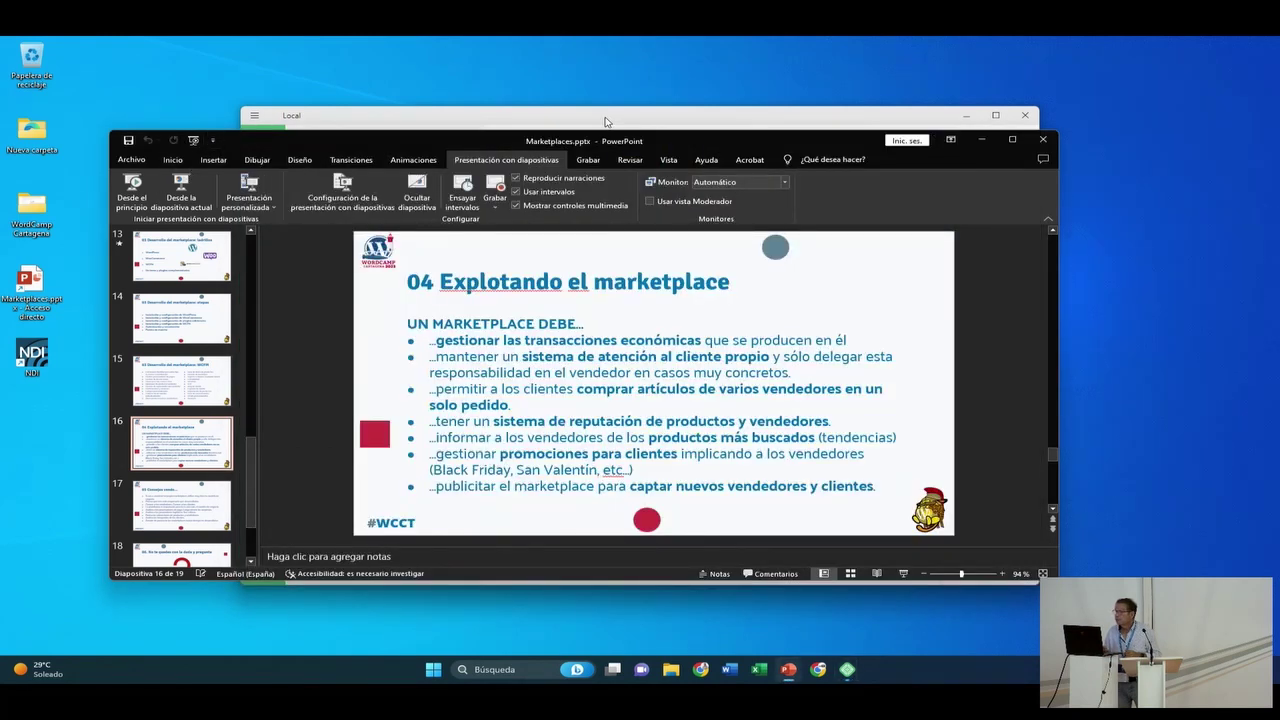
{"action": "mouse_move", "coordinate": [1012, 143]}
{"action": "left_click", "coordinate": [904, 574]}
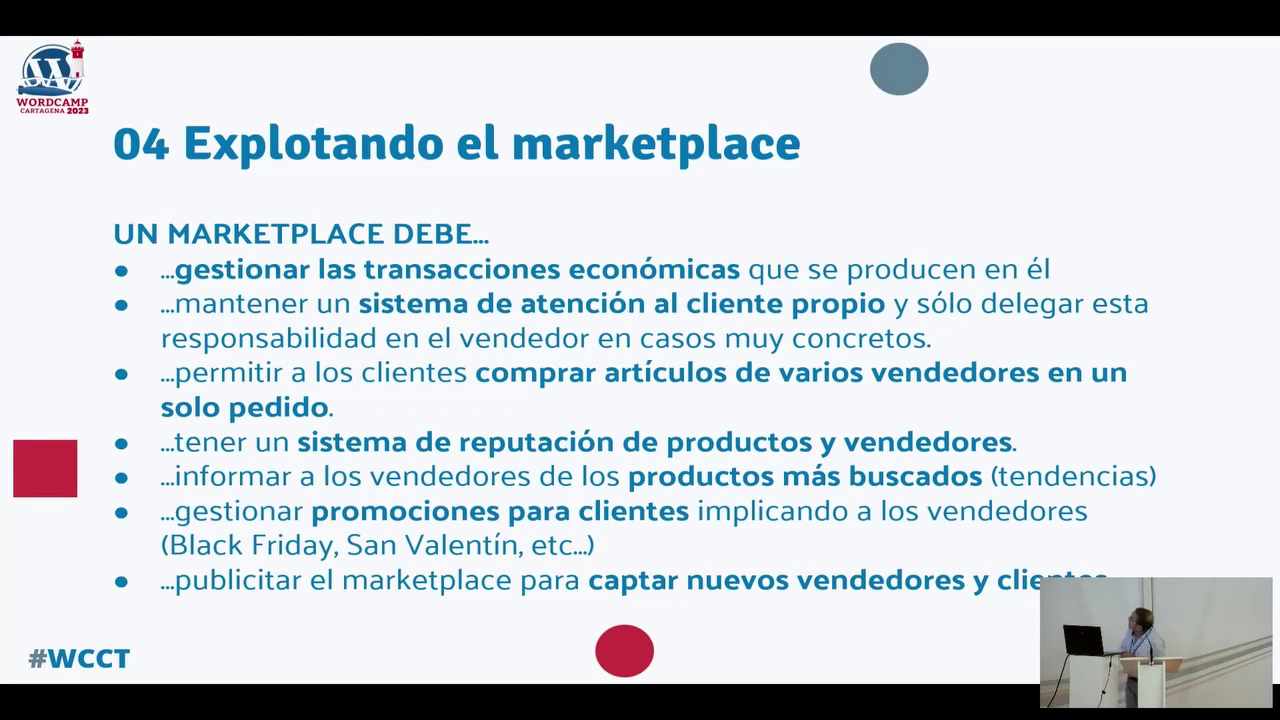